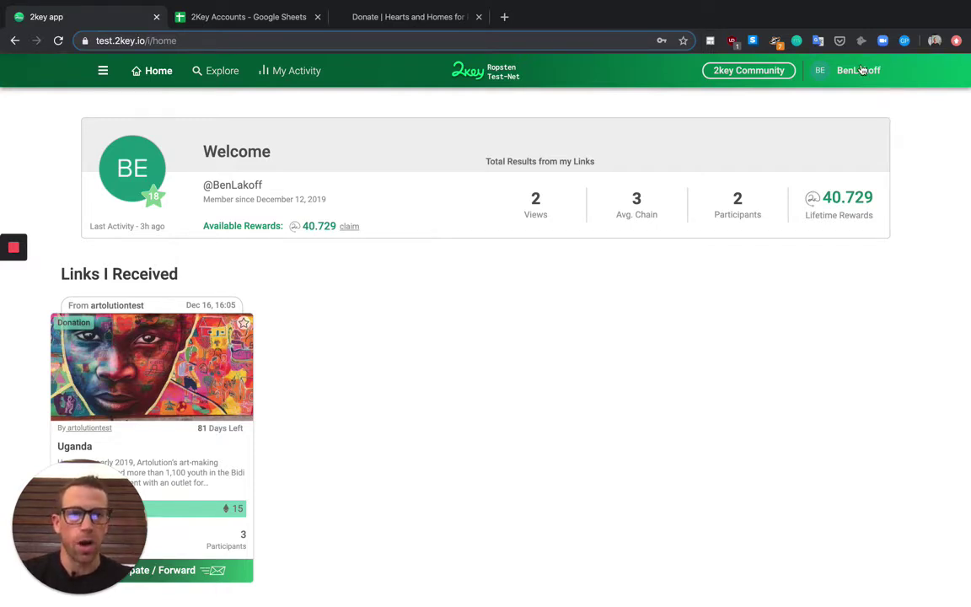
# Step: Go from the account menu's Manage Pages to Create New Page in the sidebar
pyautogui.click(861, 70)
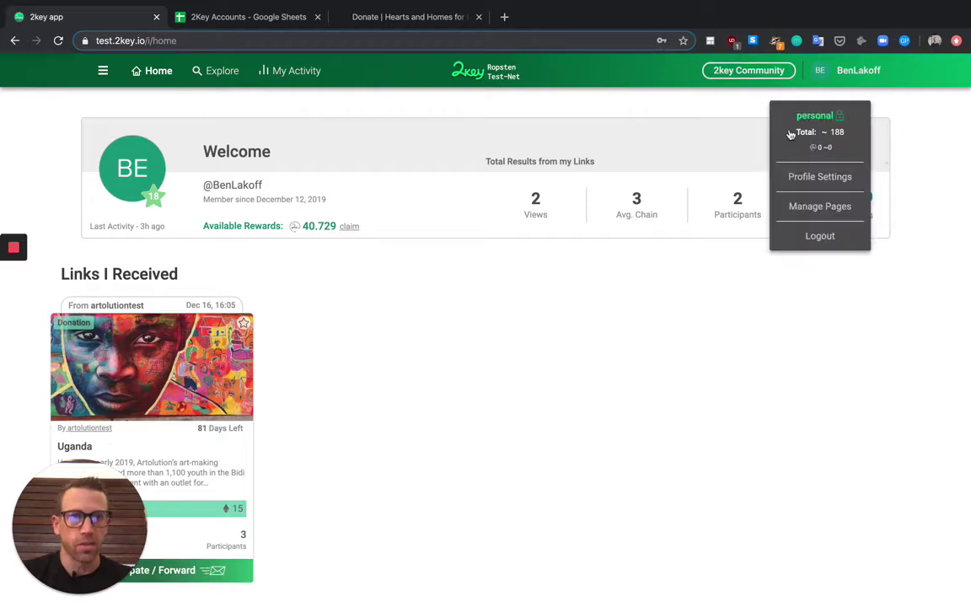
pyautogui.click(817, 211)
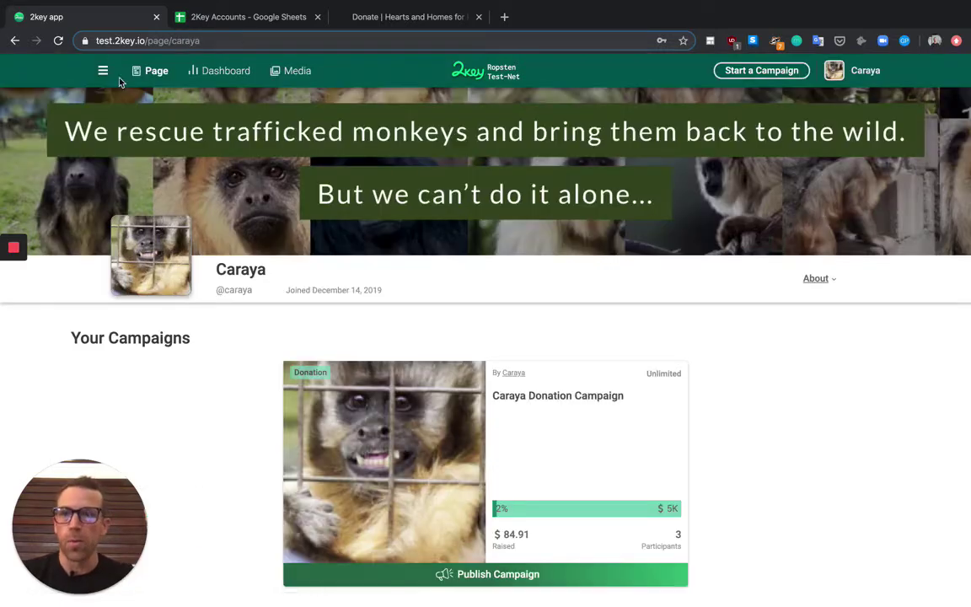
pyautogui.click(103, 70)
pyautogui.scroll(-2, 130, 297)
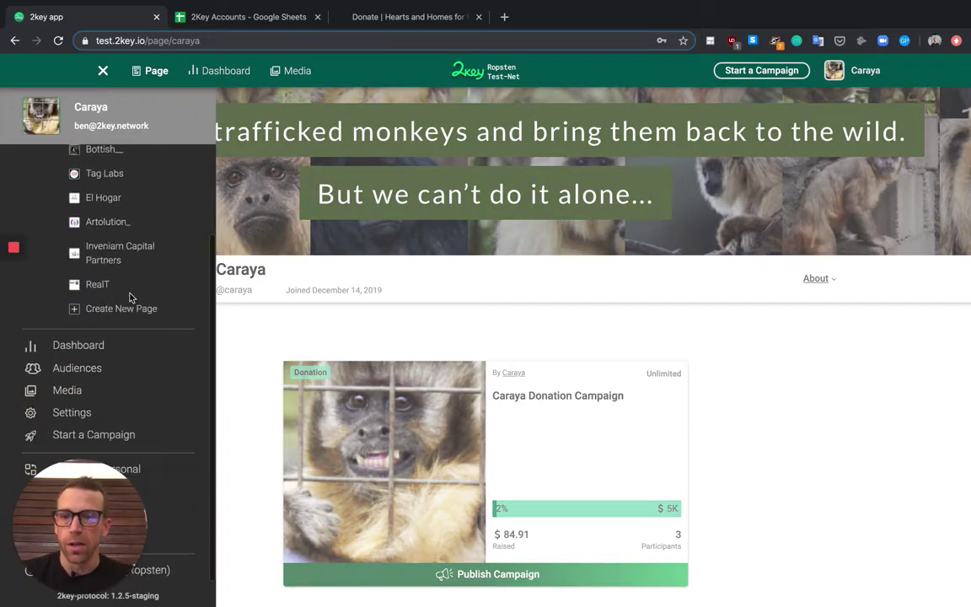
pyautogui.click(130, 313)
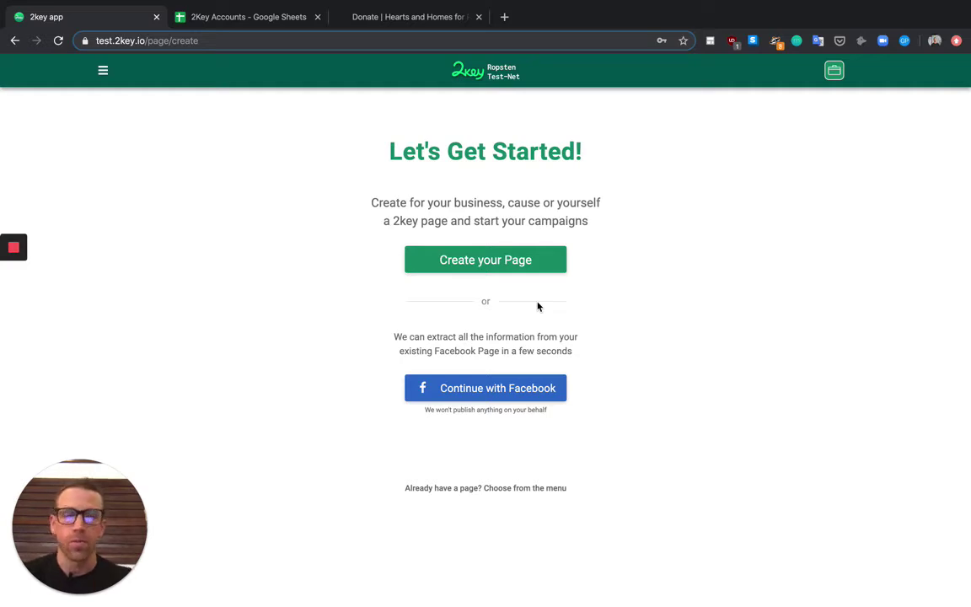
# Step: Keep the Foundation category and create the 'Hearts and Homes for Refugees' page, then continue to it
pyautogui.moveTo(12, 282)
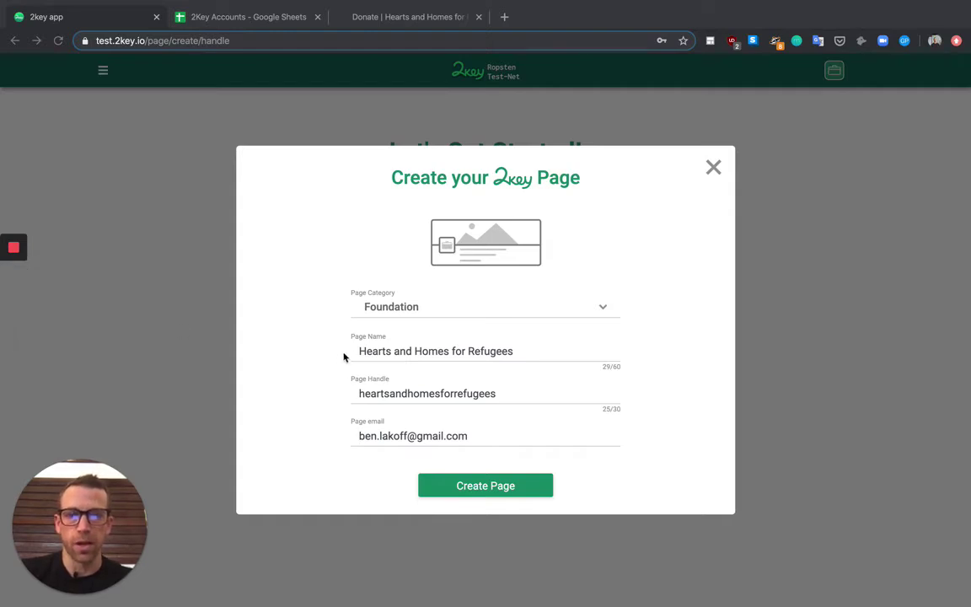
pyautogui.click(420, 310)
pyautogui.click(421, 311)
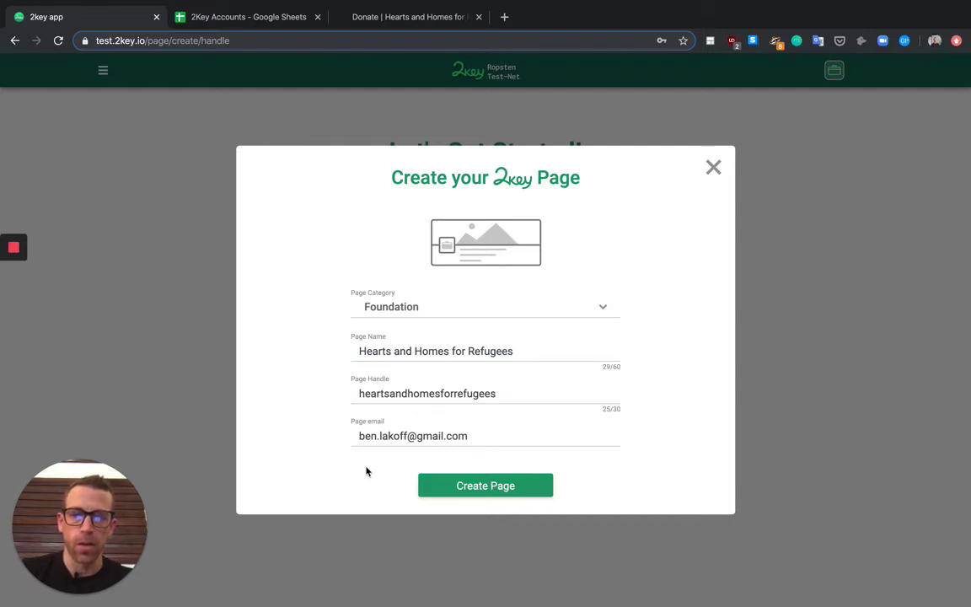
pyautogui.click(456, 484)
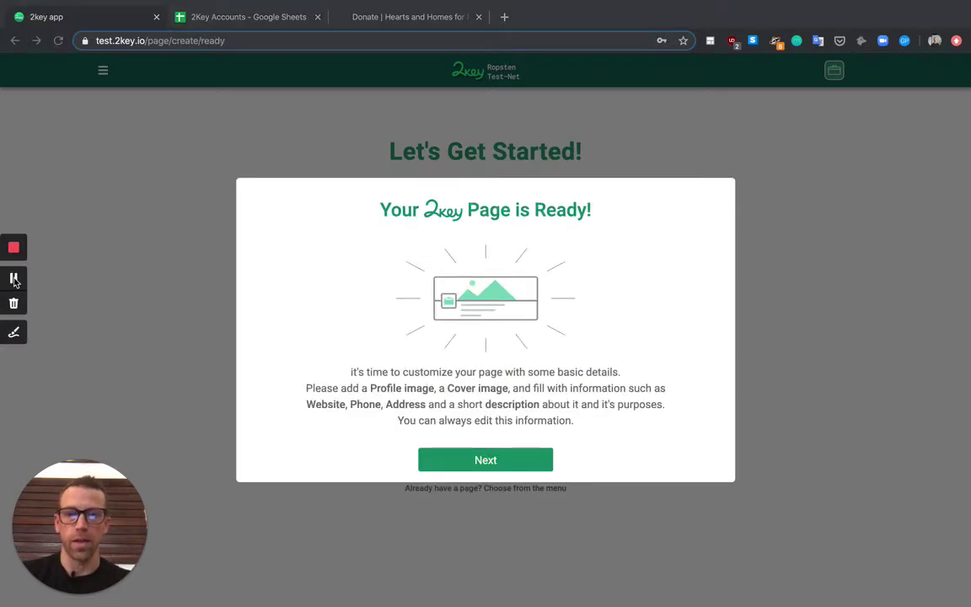
pyautogui.click(486, 460)
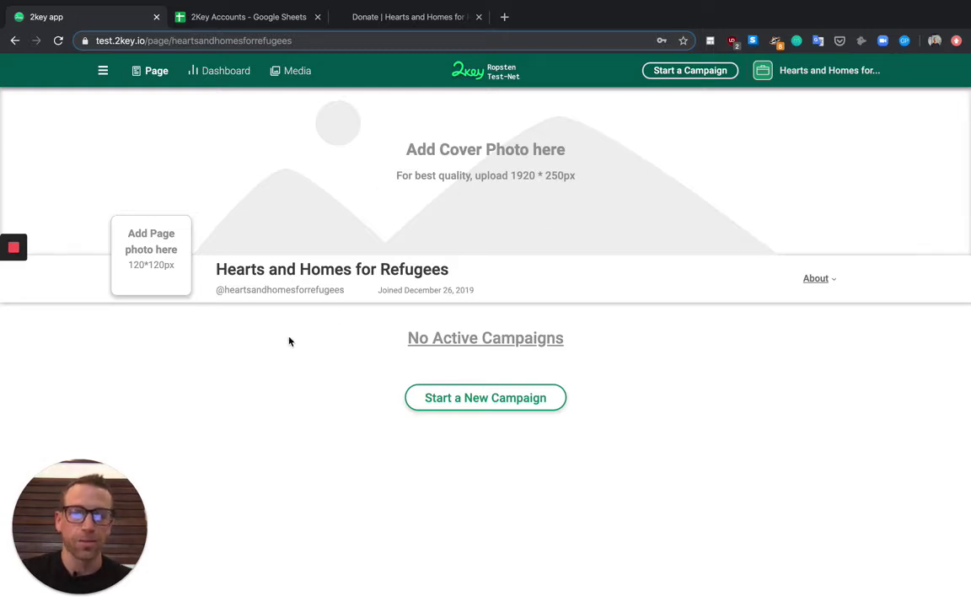
pyautogui.moveTo(2, 284)
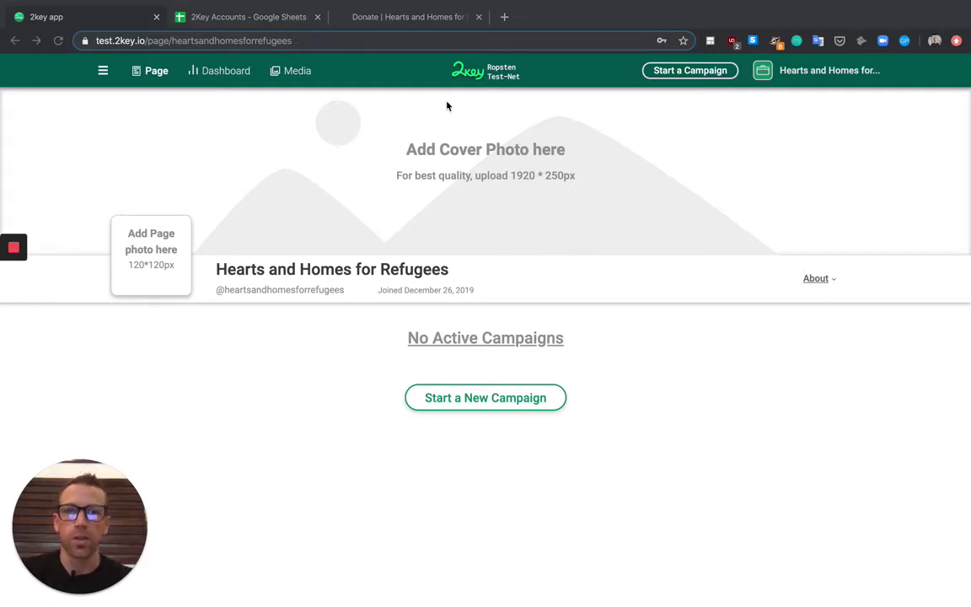
pyautogui.click(397, 17)
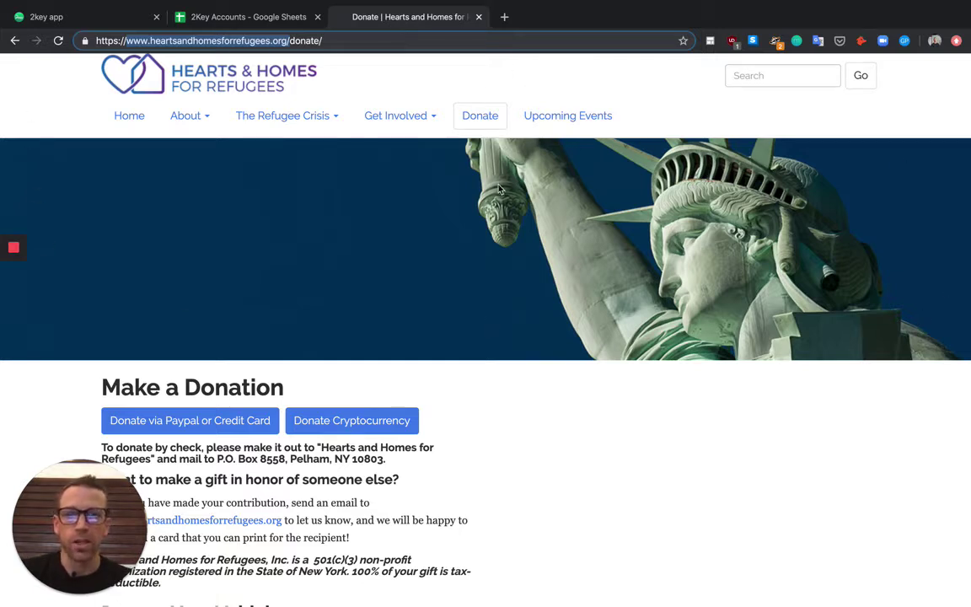
pyautogui.moveTo(282, 115)
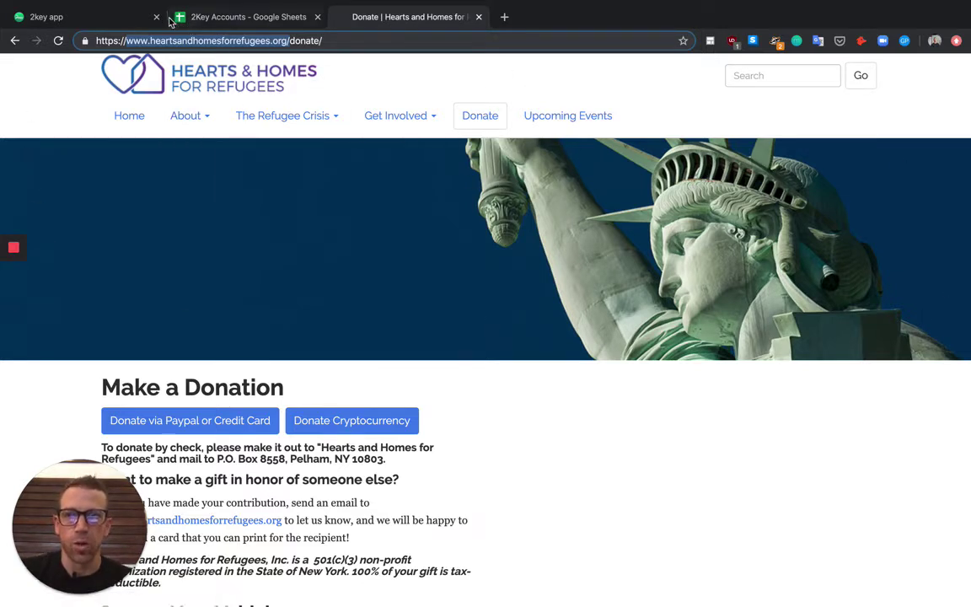
pyautogui.click(126, 18)
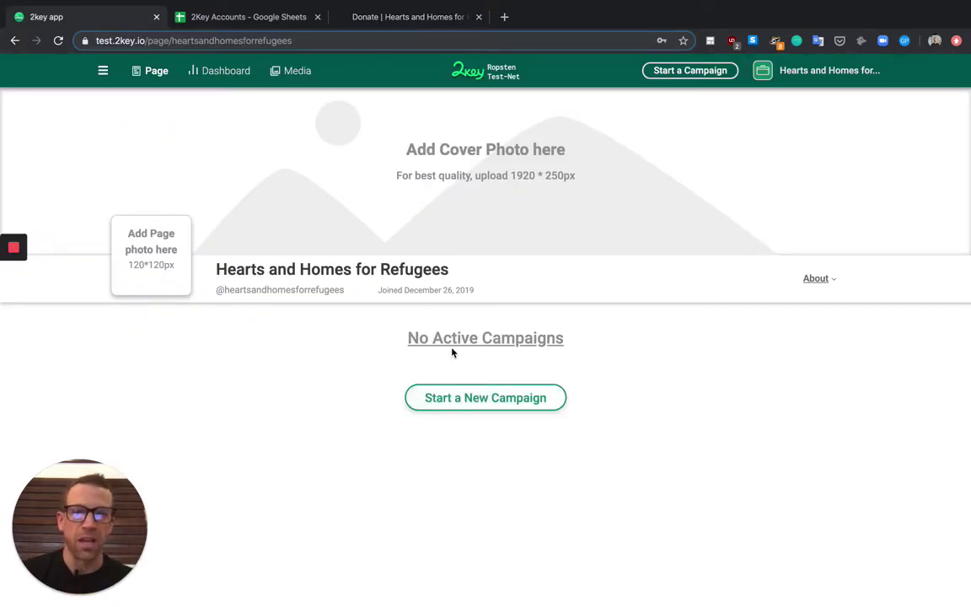
# Step: Add the logo cover, Statue of Liberty photo, website, Westchester County location and description in About
pyautogui.click(815, 280)
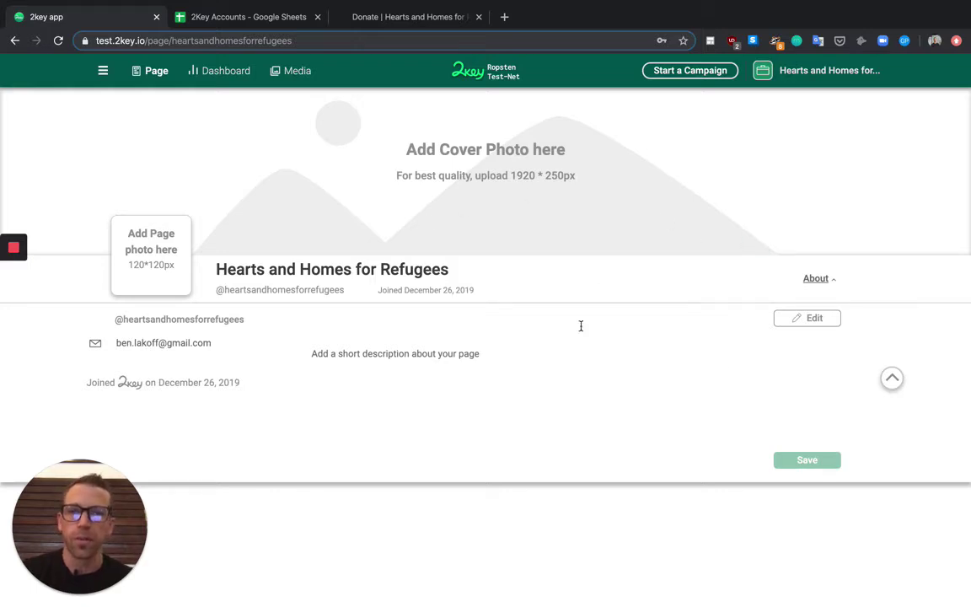
pyautogui.click(756, 241)
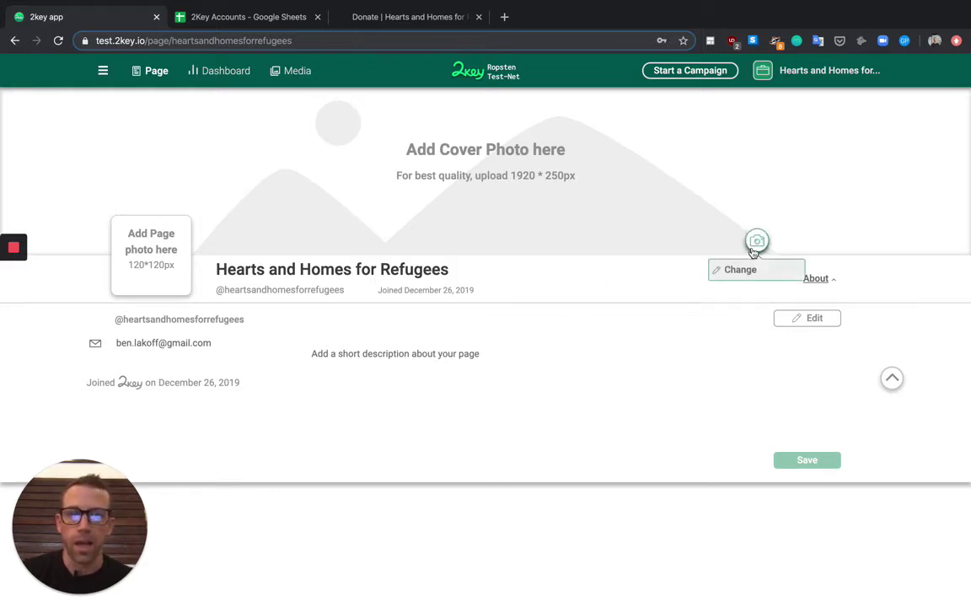
pyautogui.click(742, 270)
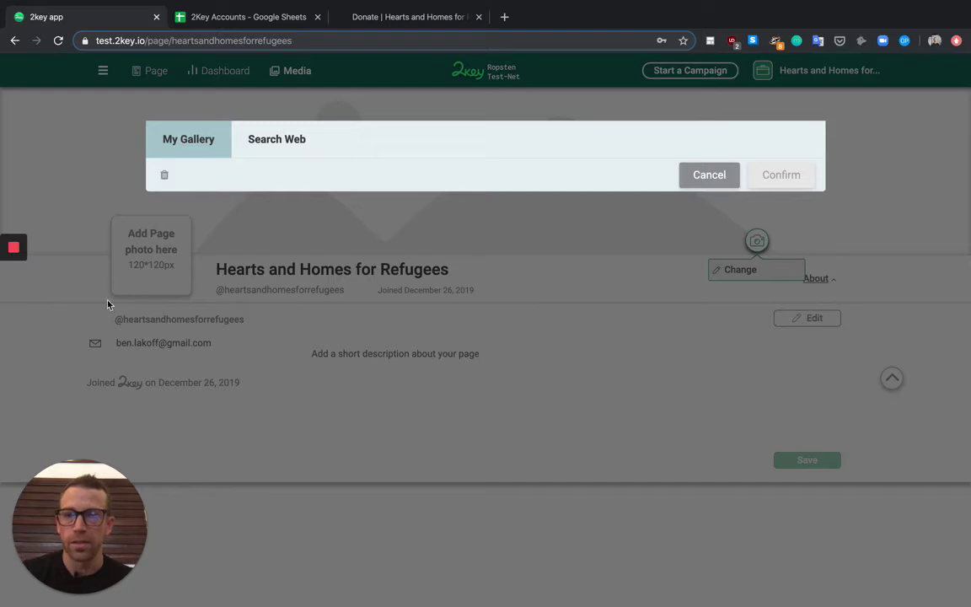
pyautogui.moveTo(13, 305)
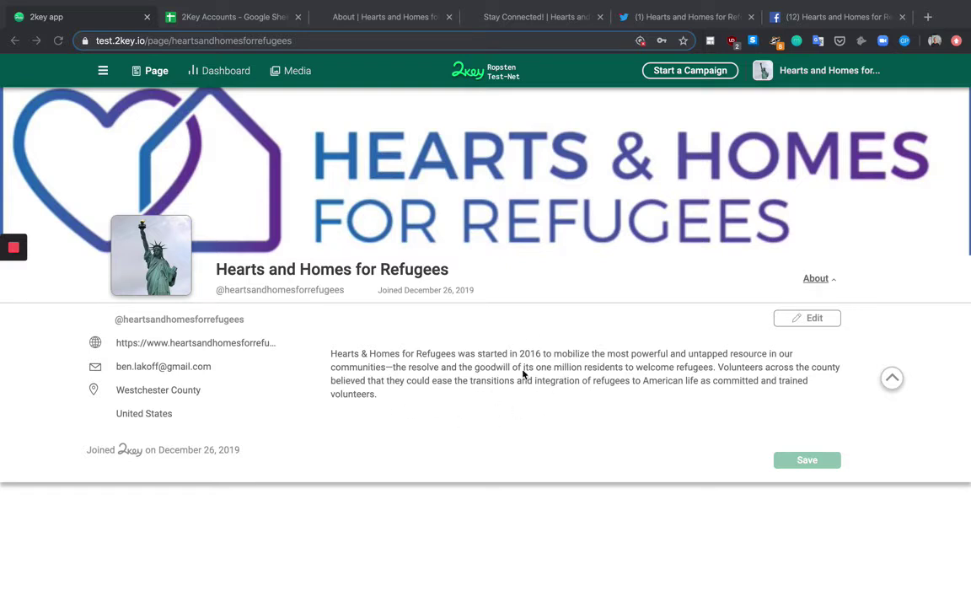
pyautogui.click(894, 379)
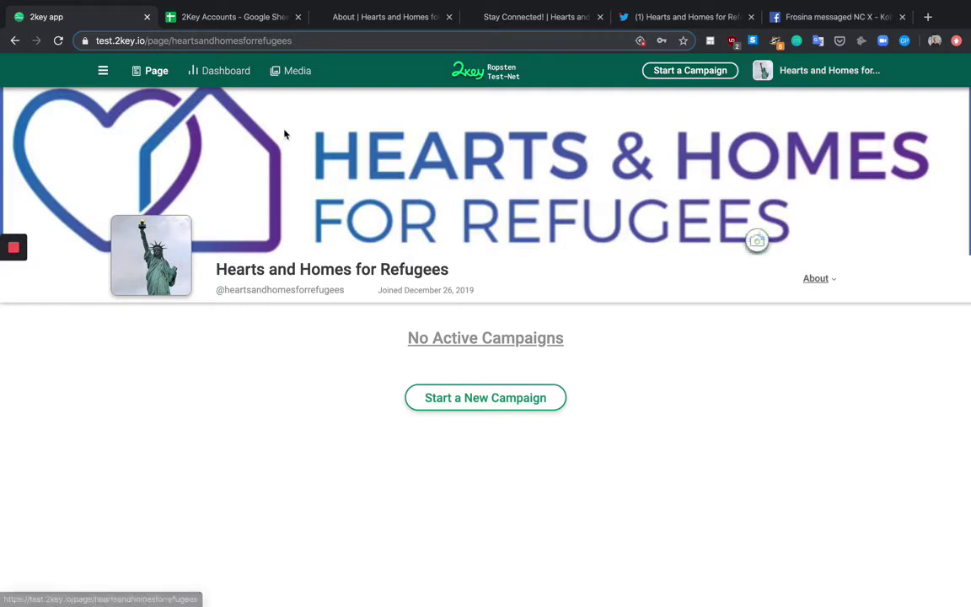
# Step: Start a new campaign and choose Create Contract under Get Donations
pyautogui.click(485, 398)
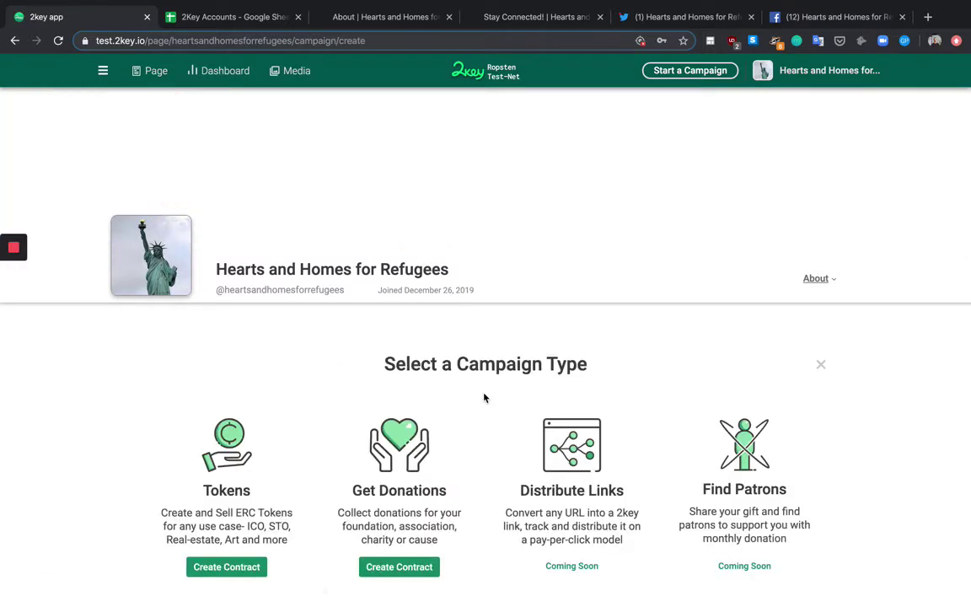
pyautogui.scroll(-1, 431, 331)
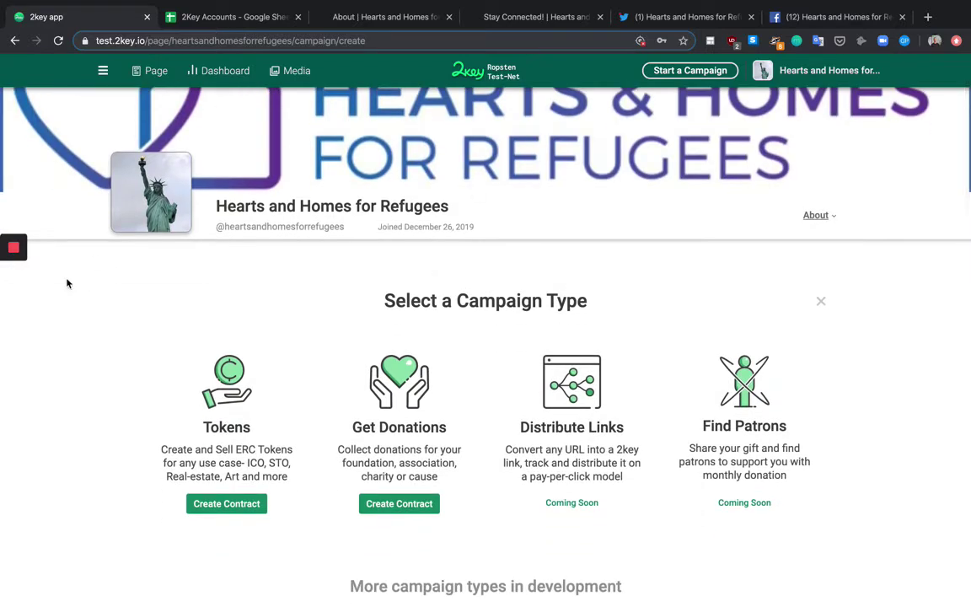
pyautogui.scroll(-1, 441, 372)
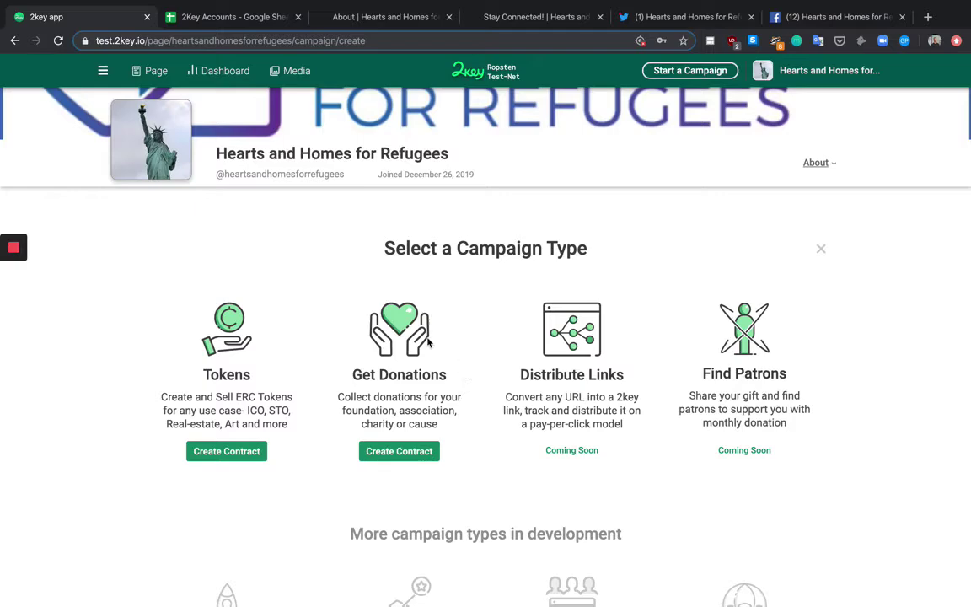
pyautogui.click(410, 457)
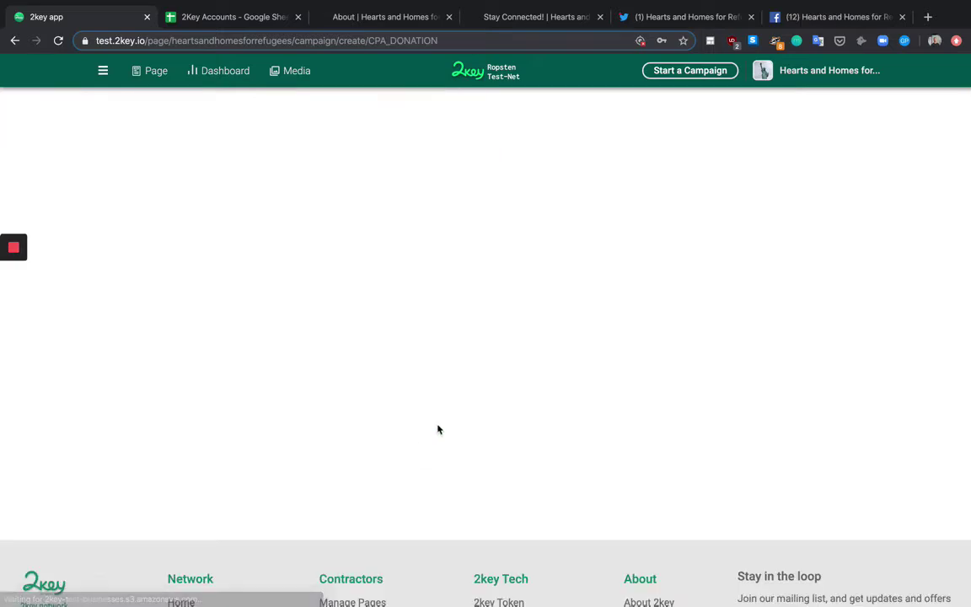
pyautogui.moveTo(11, 295)
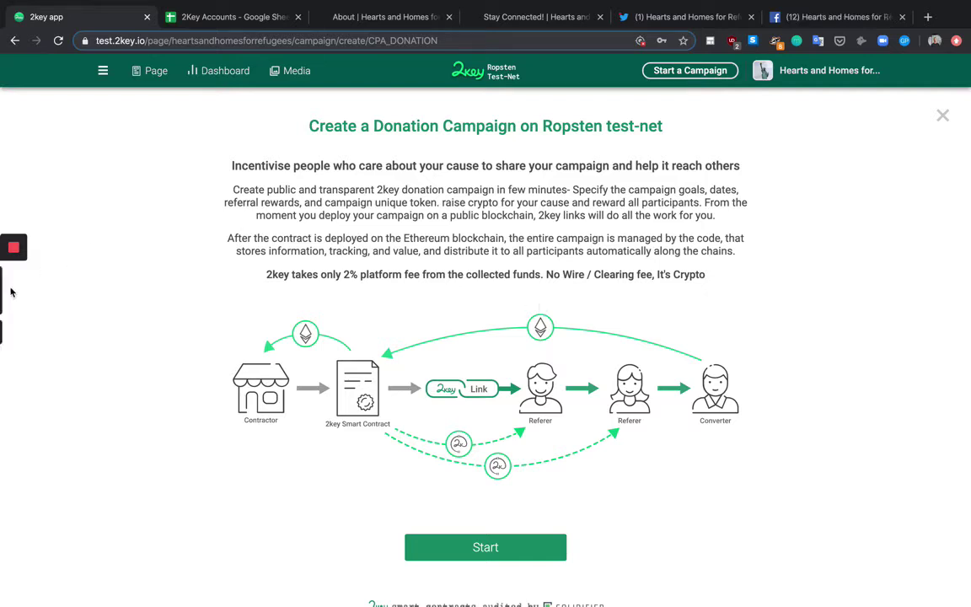
# Step: Start the donation campaign setup from the Ropsten introduction screen
pyautogui.click(14, 279)
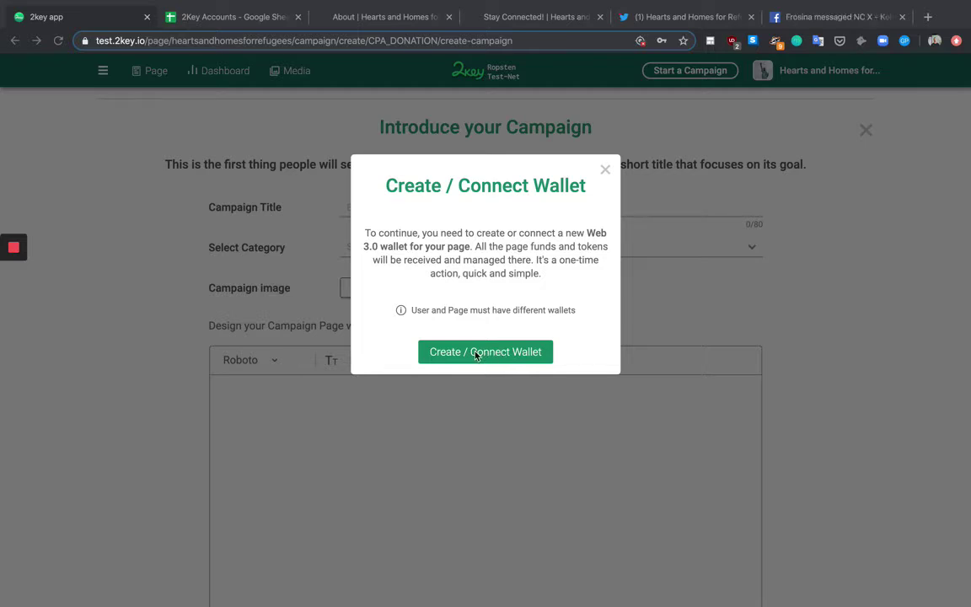
# Step: Choose a 2key Wallet, copy its name heartsandhomesforrefugees, and go to the 2Key Accounts sheet
pyautogui.click(487, 357)
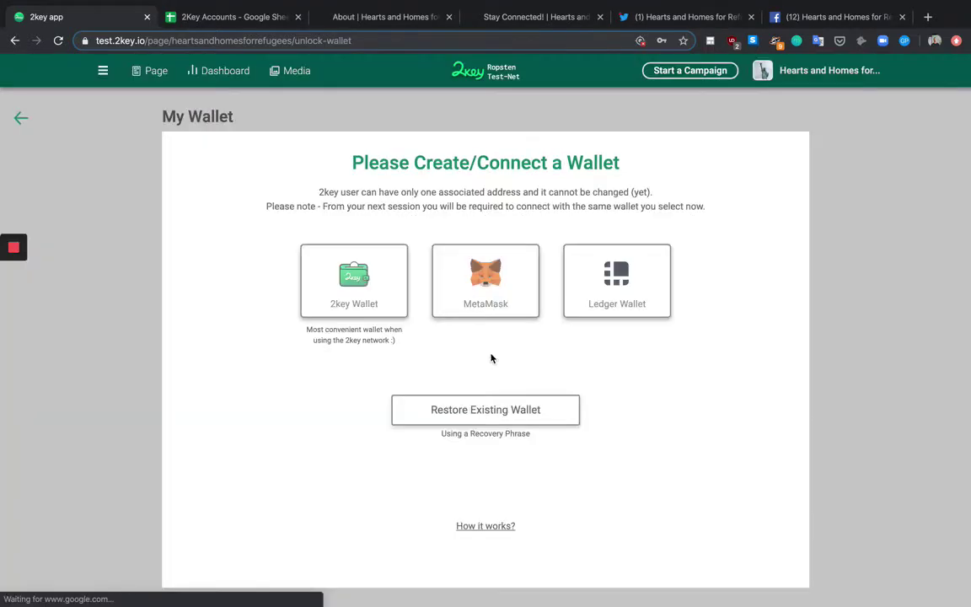
pyautogui.click(358, 290)
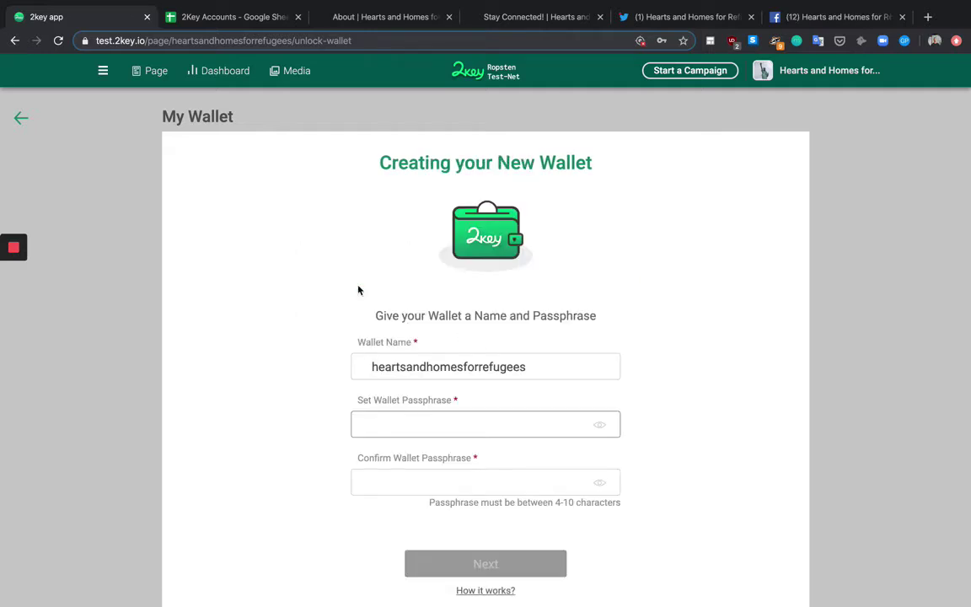
pyautogui.scroll(-1, 451, 373)
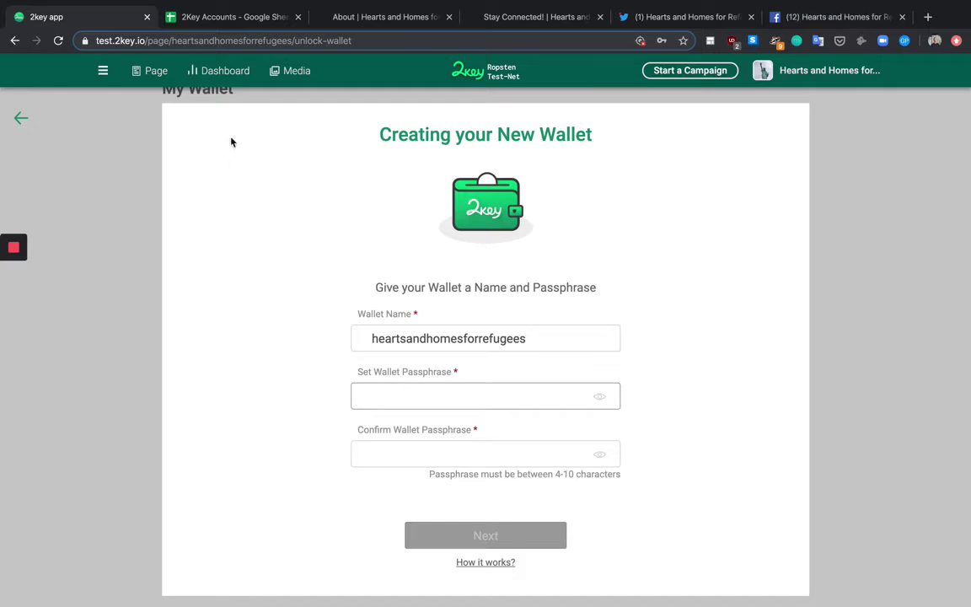
pyautogui.doubleClick(421, 339)
pyautogui.press('super+c')
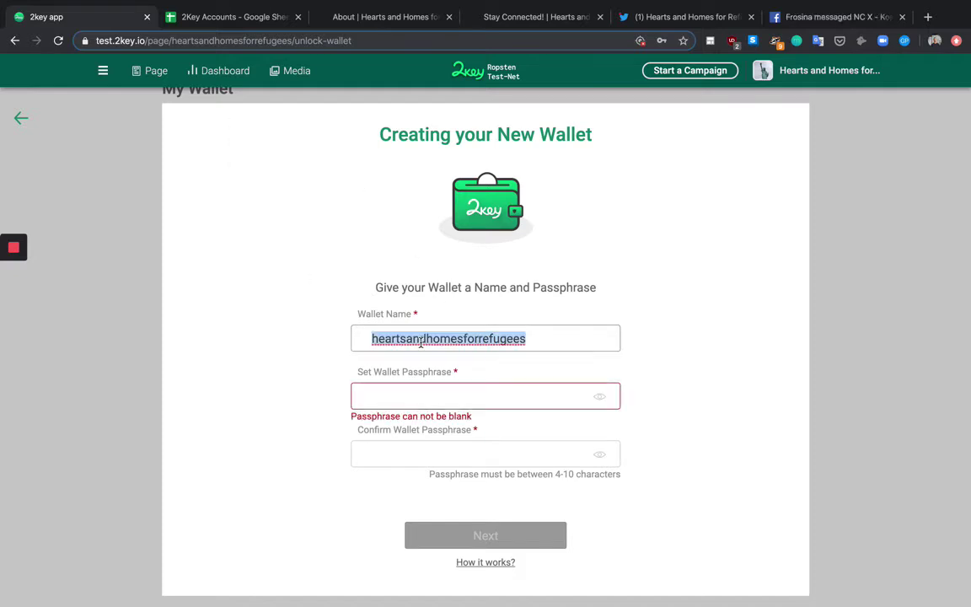
pyautogui.click(227, 18)
pyautogui.click(66, 206)
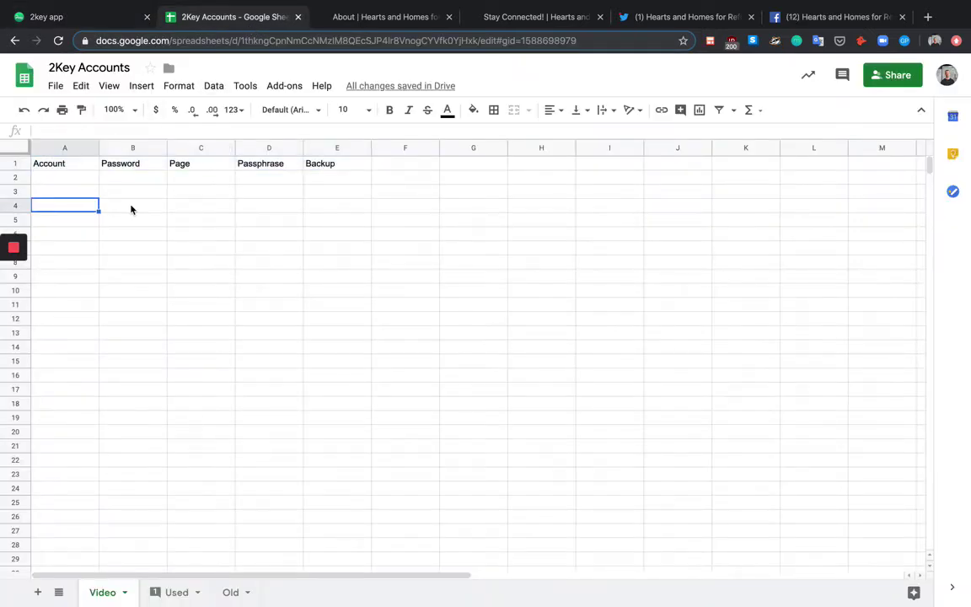
# Step: Record heartsandhomesforrefugees in C4 and the wallet passphrase in D4 of 2Key Accounts
pyautogui.press('Tab')
pyautogui.press('Tab')
pyautogui.press('super+v')
pyautogui.press('Tab')
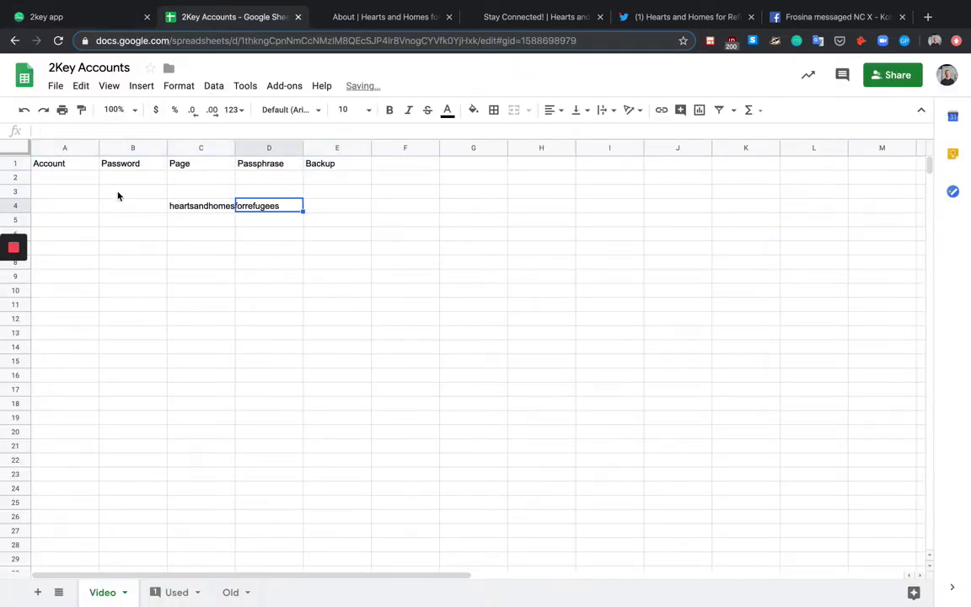
pyautogui.write('12345678')
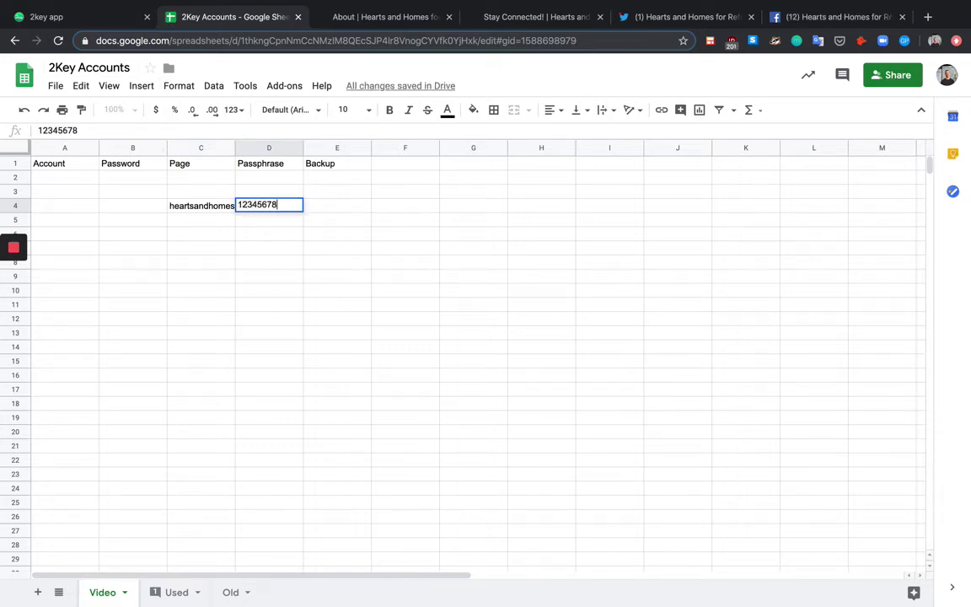
pyautogui.press('Left')
pyautogui.press('Right')
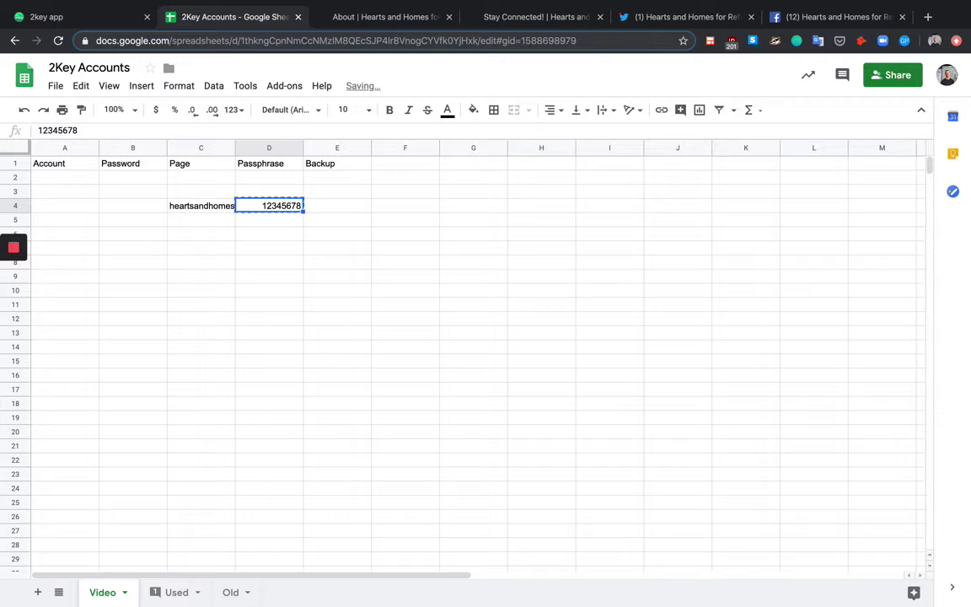
pyautogui.click(49, 19)
pyautogui.click(423, 387)
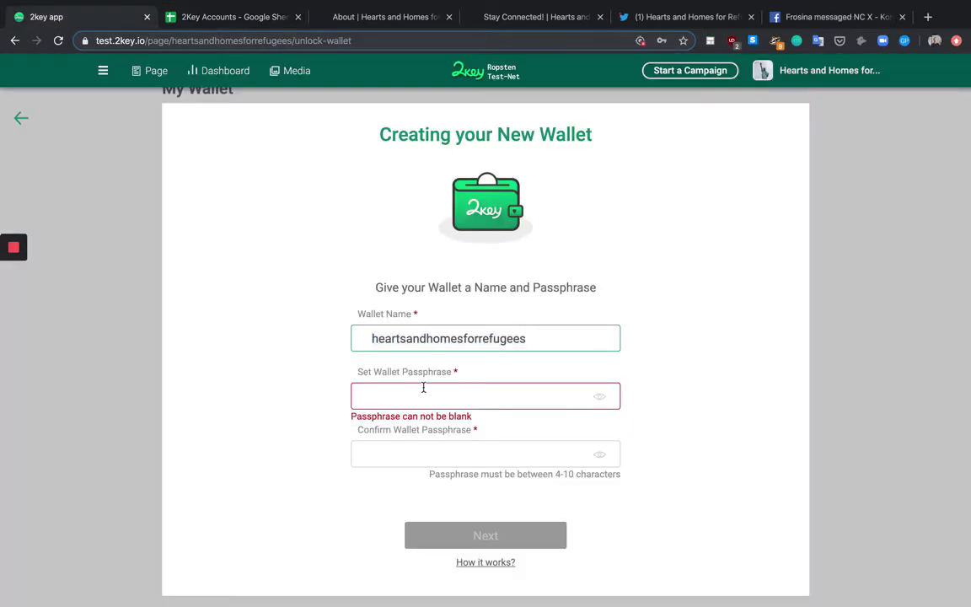
# Step: Enter and confirm the wallet passphrase, then submit the new wallet
pyautogui.write('12345678')
pyautogui.click(388, 449)
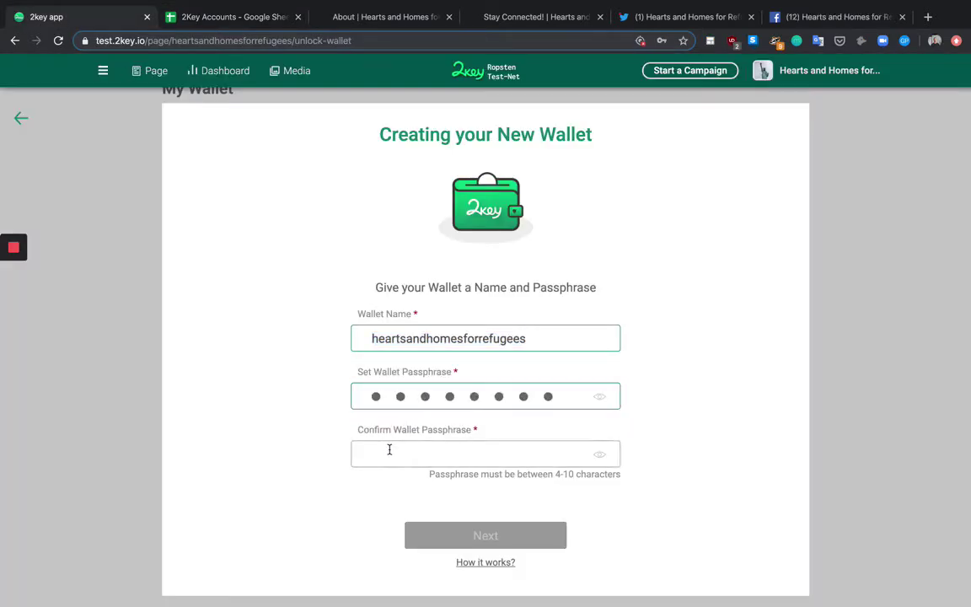
pyautogui.write('12345678')
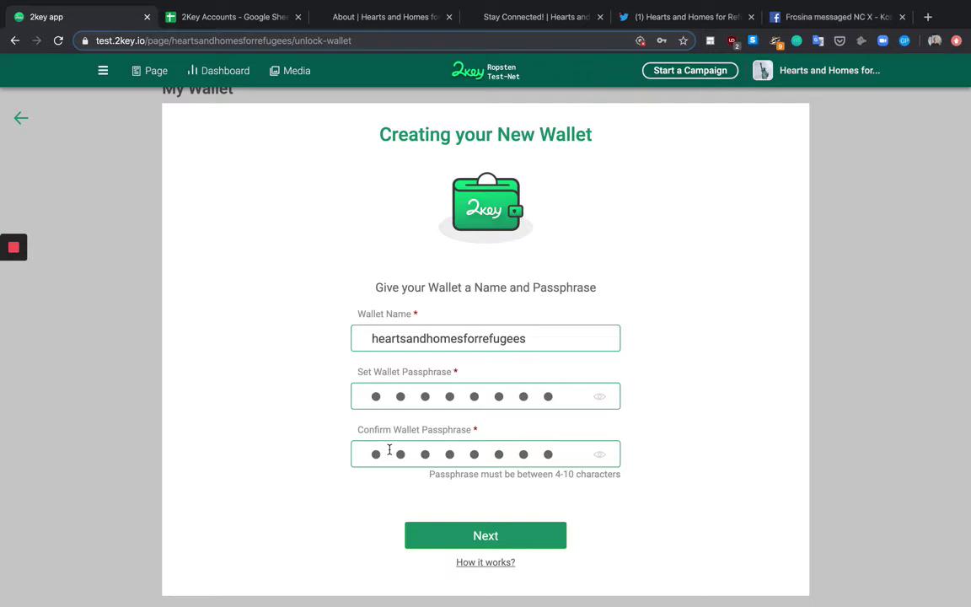
pyautogui.click(469, 533)
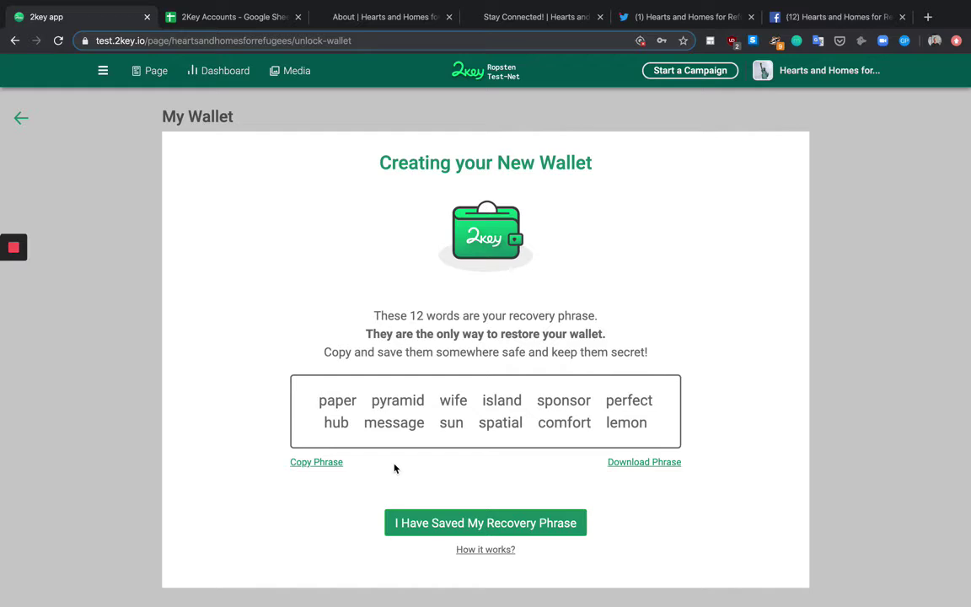
# Step: Copy the 12-word recovery phrase and select the Backup cell in row 4
pyautogui.click(325, 459)
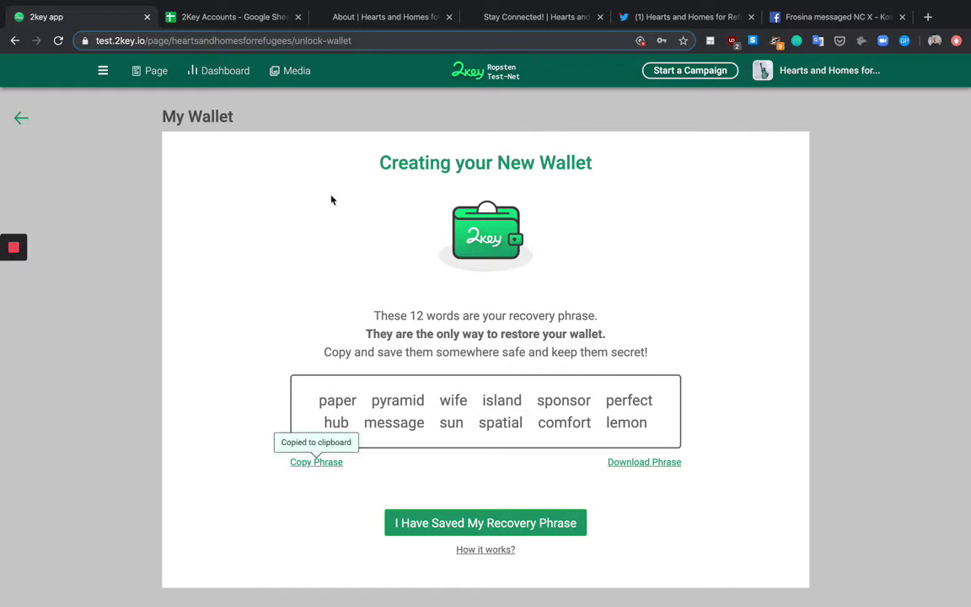
pyautogui.click(199, 18)
pyautogui.click(348, 206)
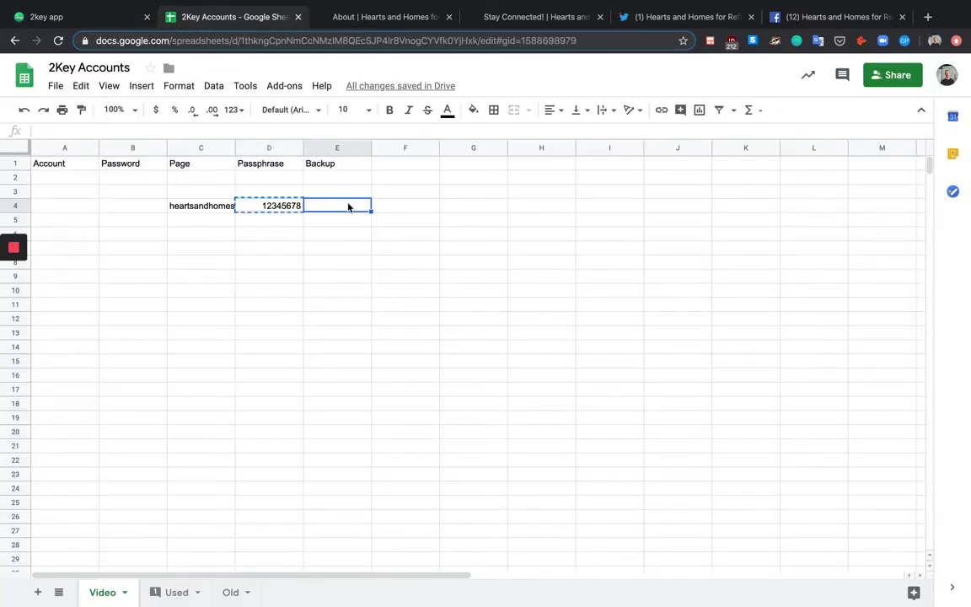
# Step: Paste the recovery phrase into E4 and verify D4 and E4 before returning to 2key
pyautogui.press('super+v')
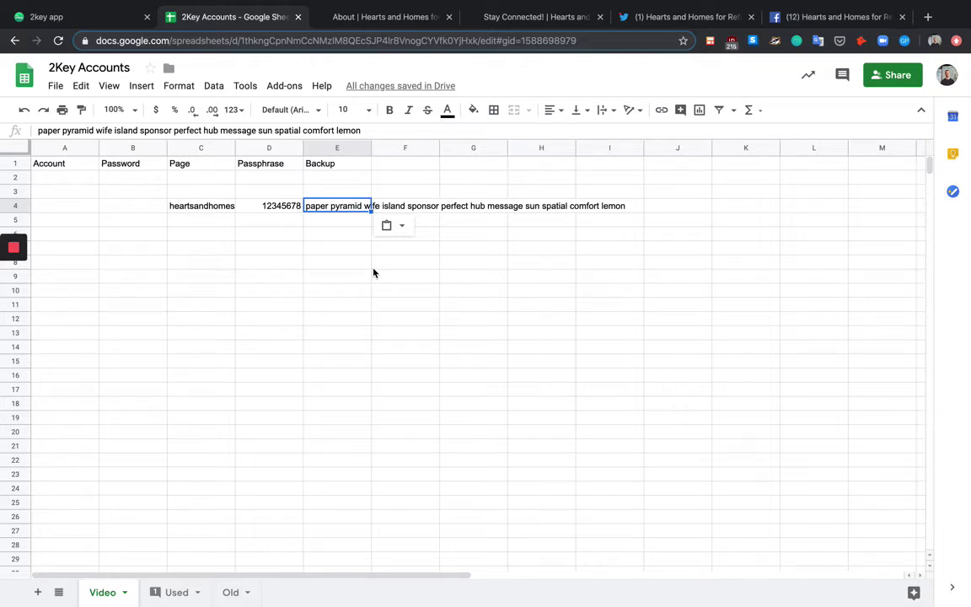
pyautogui.click(282, 207)
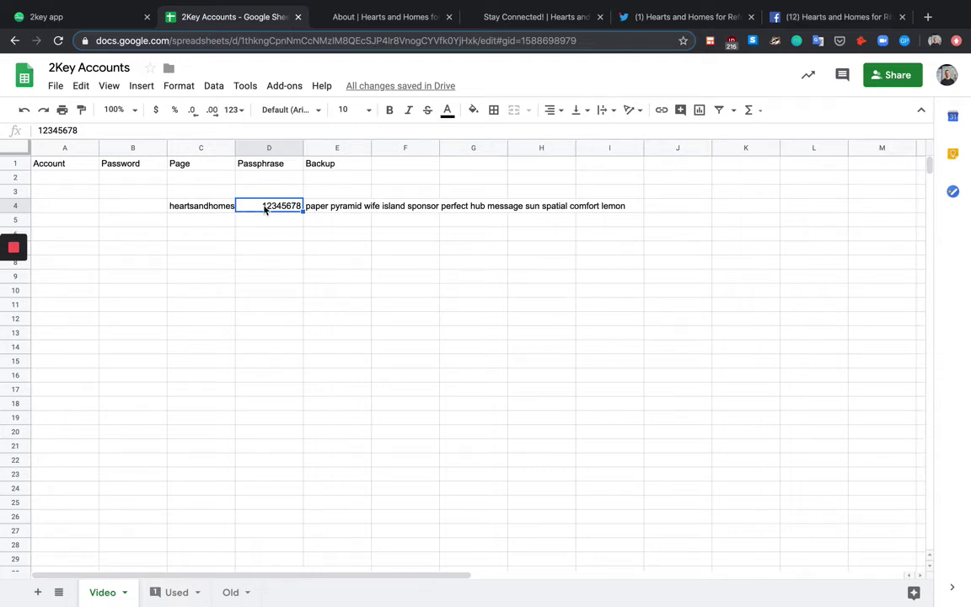
pyautogui.click(350, 207)
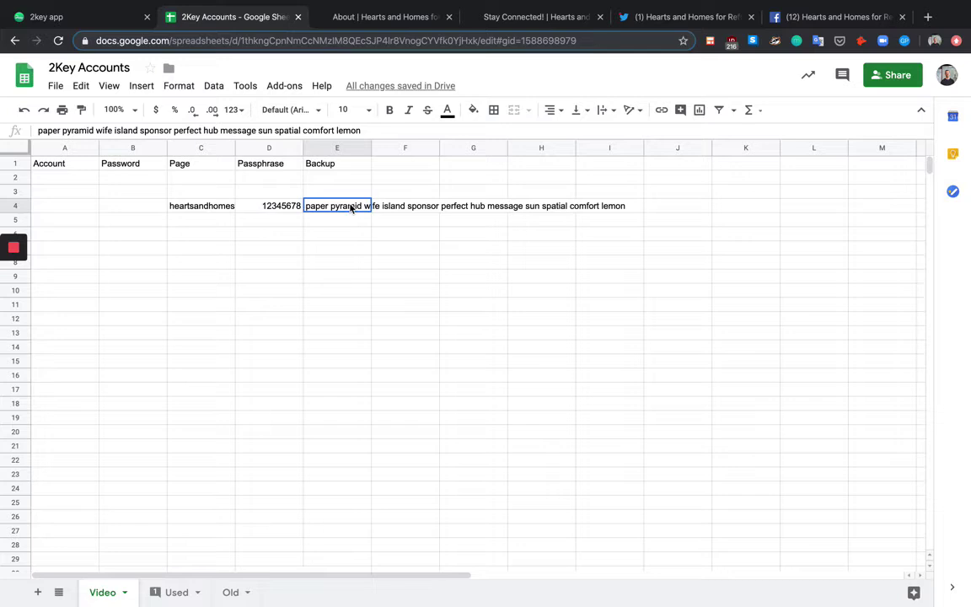
pyautogui.click(282, 211)
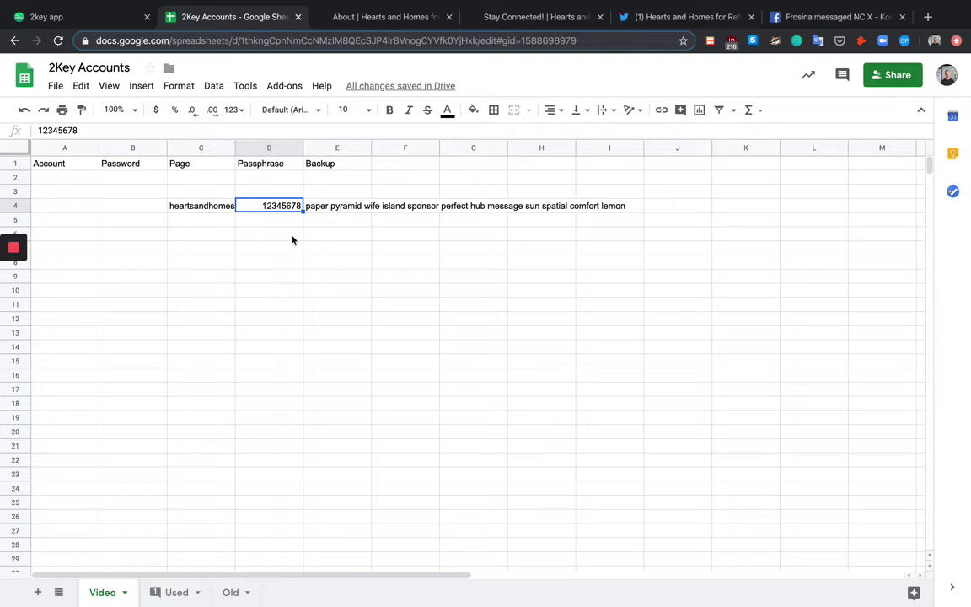
pyautogui.moveTo(2, 281)
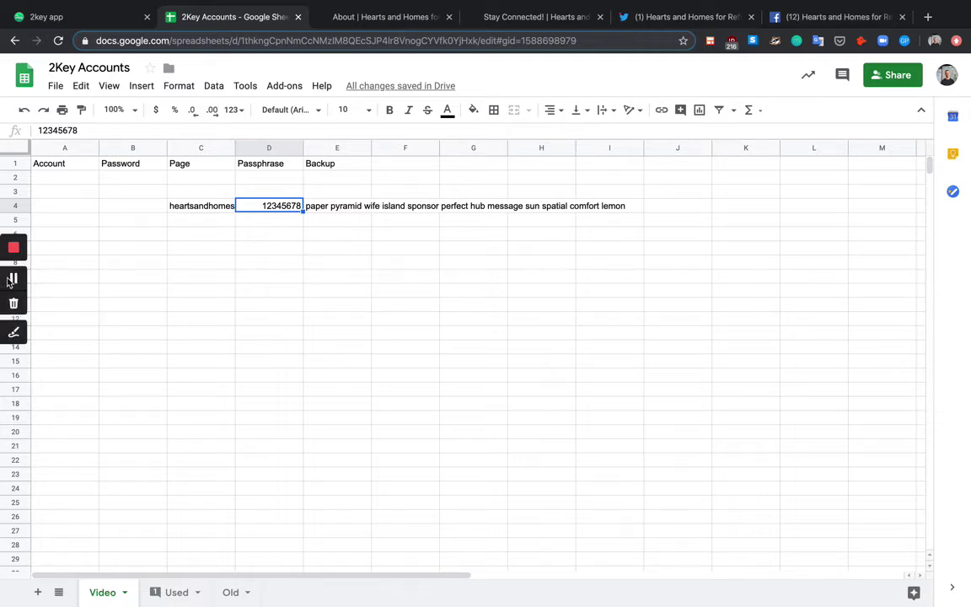
pyautogui.click(65, 16)
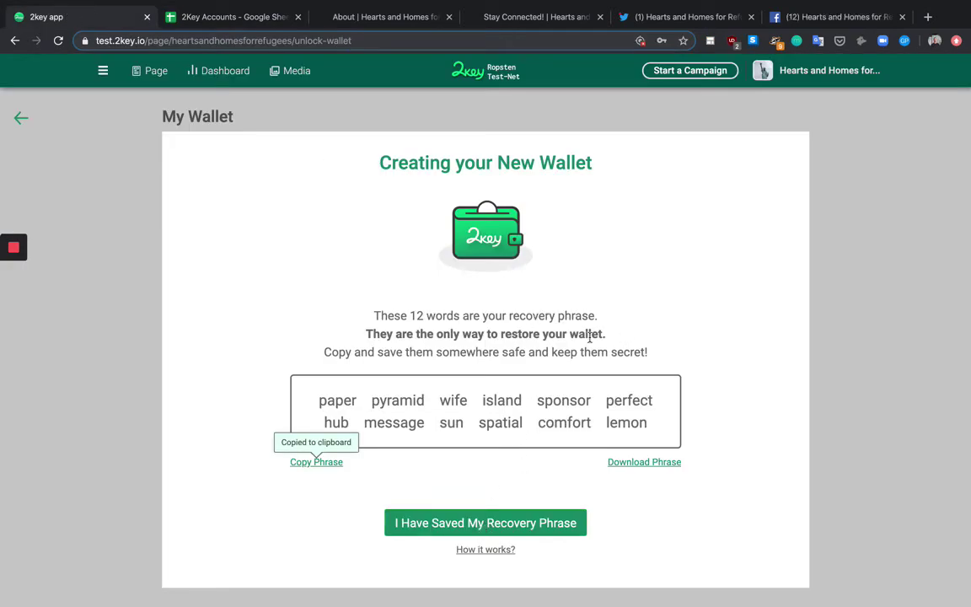
# Step: Verify the recovery phrase by selecting its 12 words in order and register the wallet
pyautogui.click(470, 523)
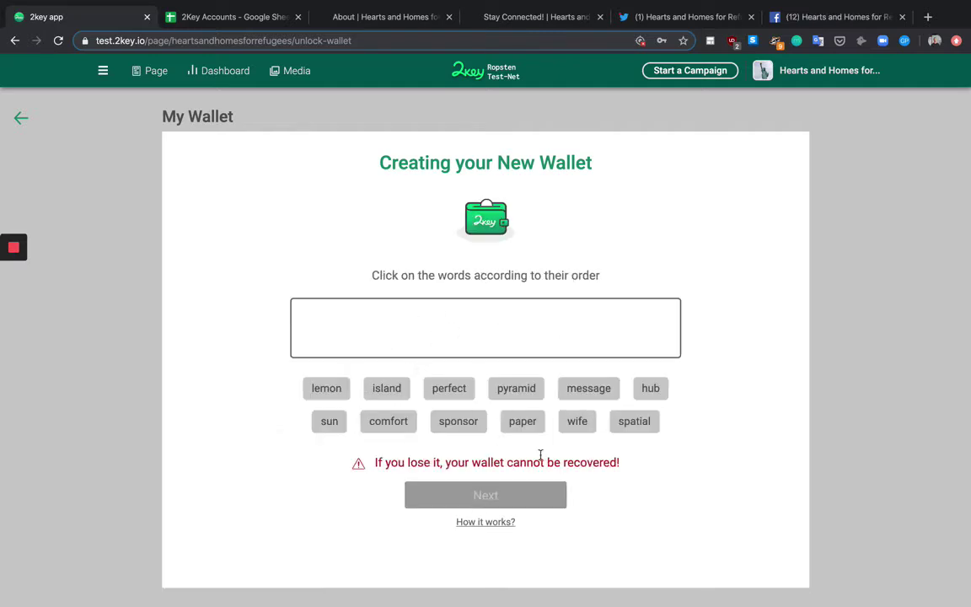
pyautogui.click(242, 22)
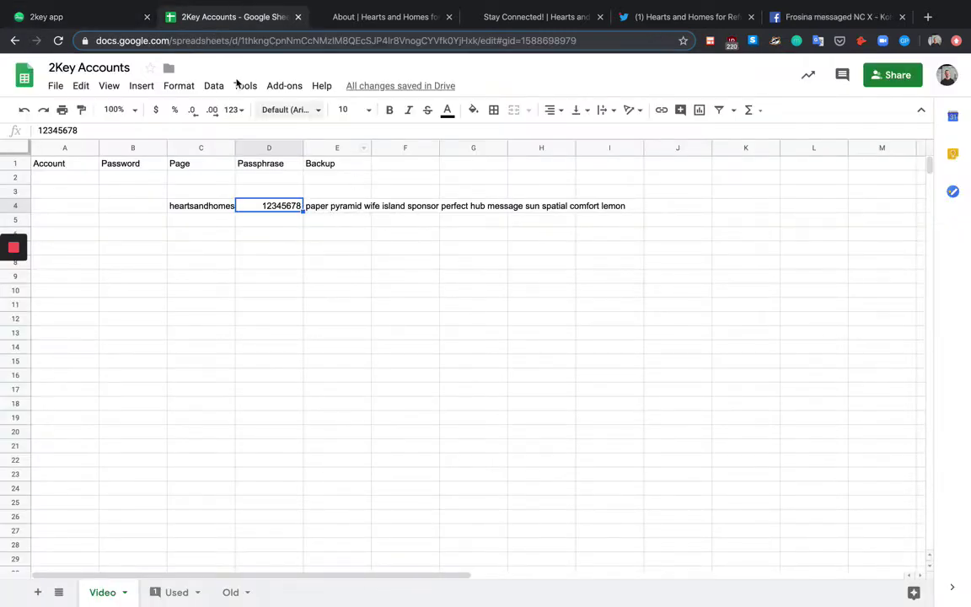
pyautogui.click(102, 20)
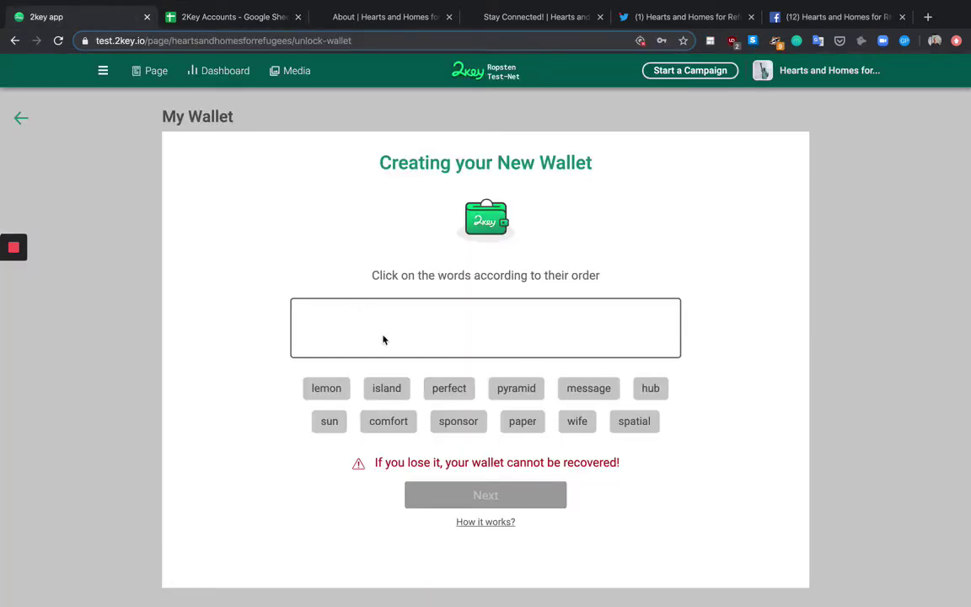
pyautogui.click(520, 421)
pyautogui.click(524, 390)
pyautogui.click(564, 423)
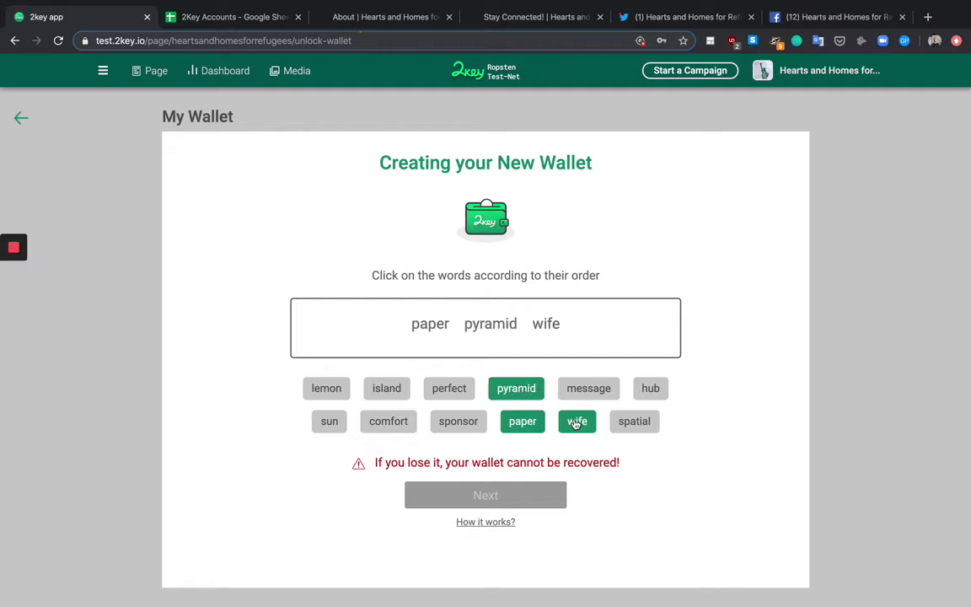
pyautogui.click(383, 388)
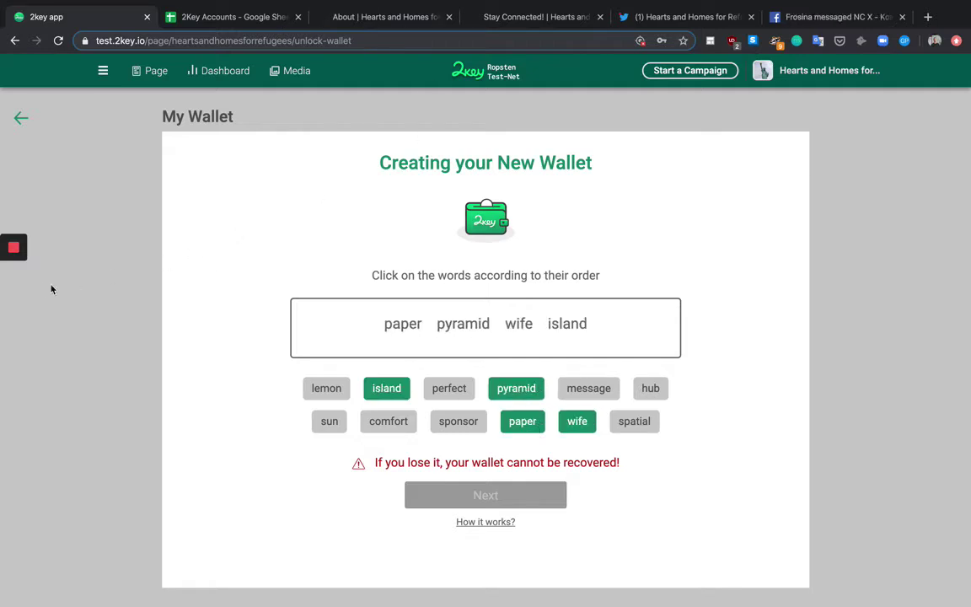
pyautogui.click(14, 279)
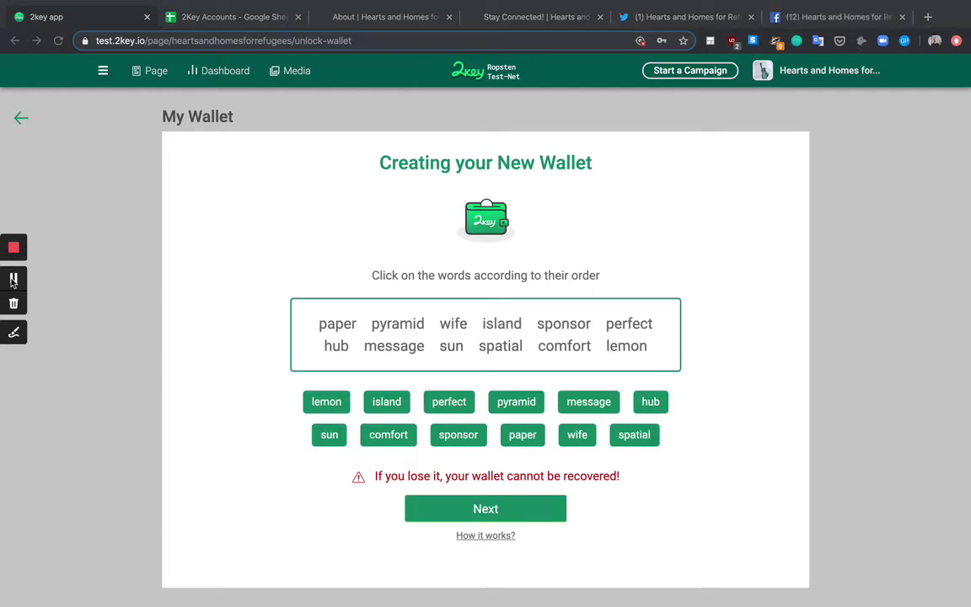
pyautogui.click(463, 510)
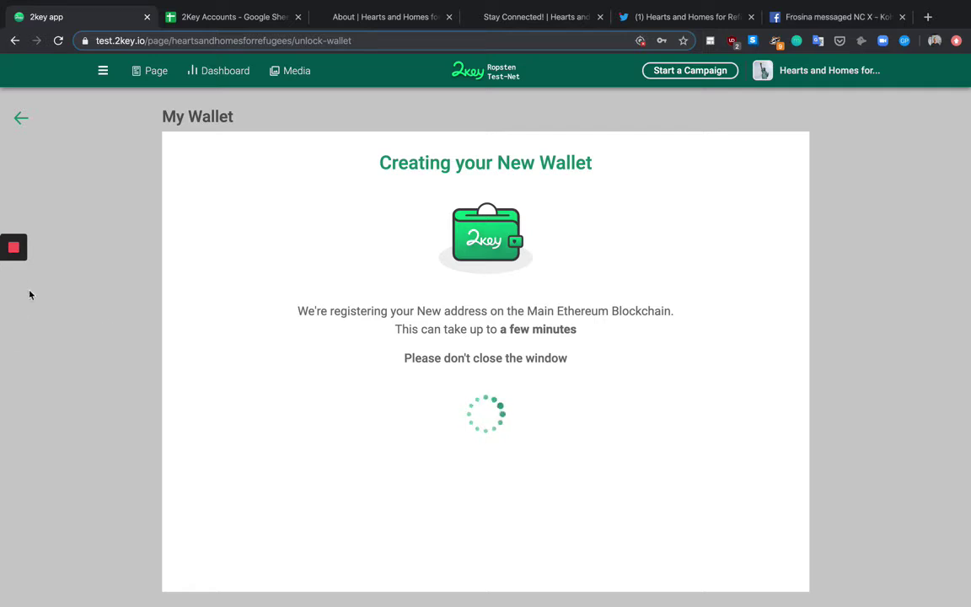
# Step: Copy the new wallet address and go back to the accounts spreadsheet
pyautogui.moveTo(13, 252)
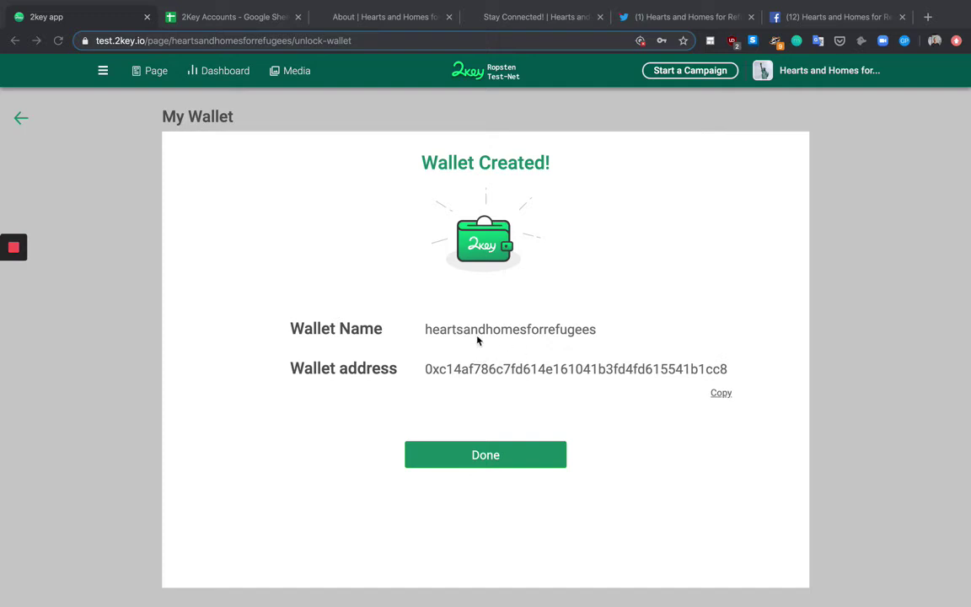
pyautogui.click(722, 394)
pyautogui.click(217, 19)
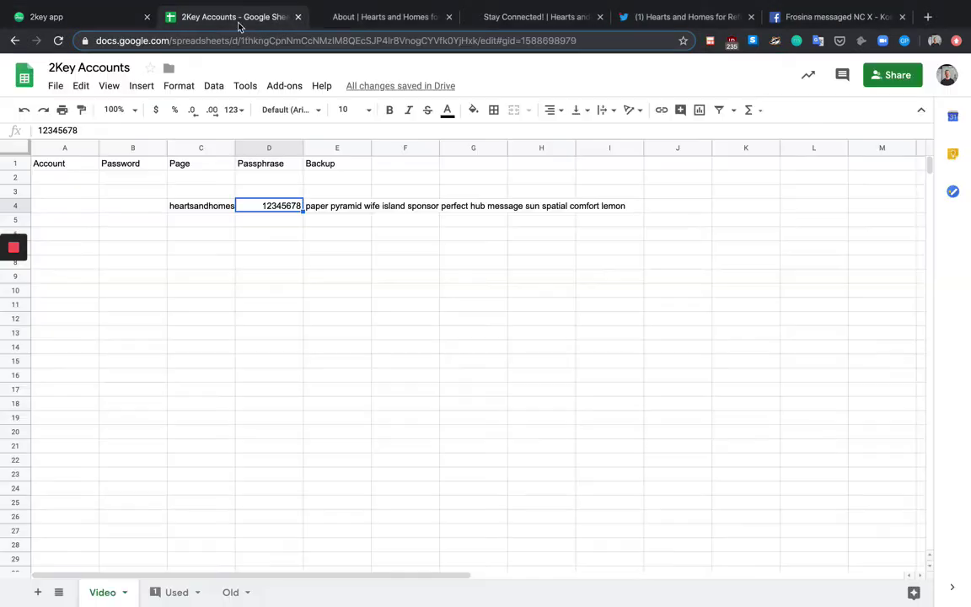
# Step: Enter the header ADDRESS in F1 and paste the new wallet's address into F4
pyautogui.click(416, 167)
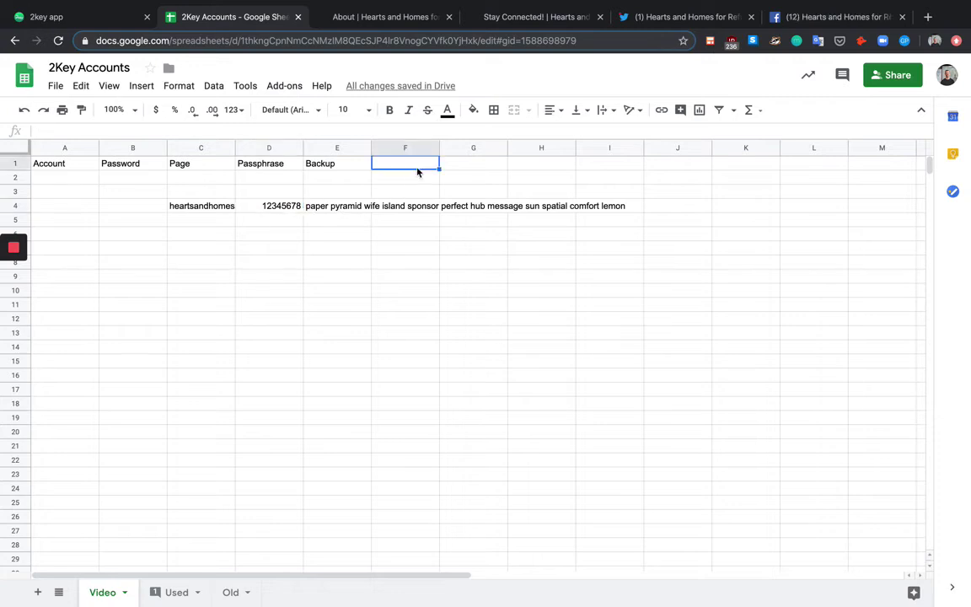
pyautogui.write('ADDRESS')
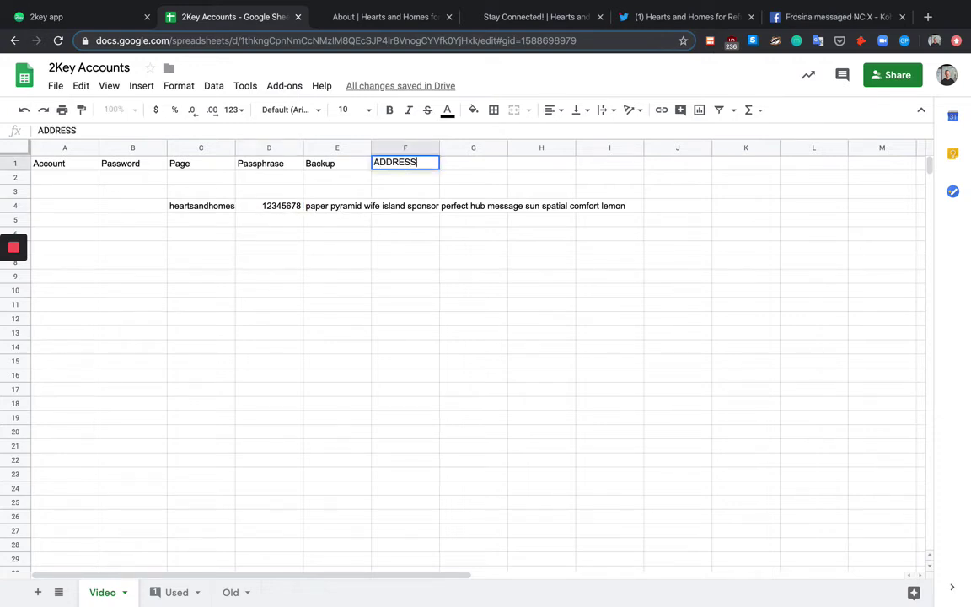
pyautogui.press('Tab')
pyautogui.click(418, 202)
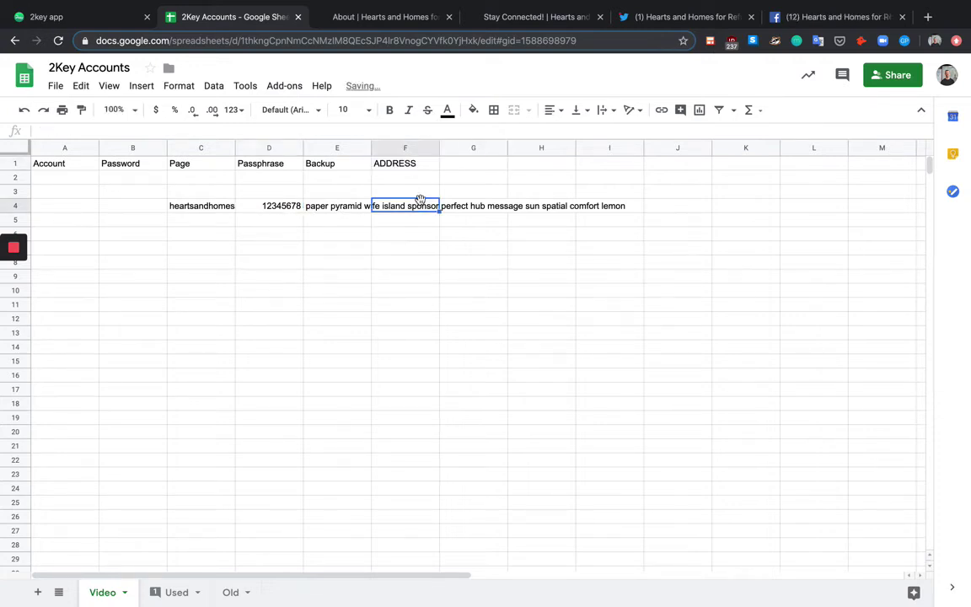
pyautogui.hotkey('ctrl', 'v')
pyautogui.press('Return')
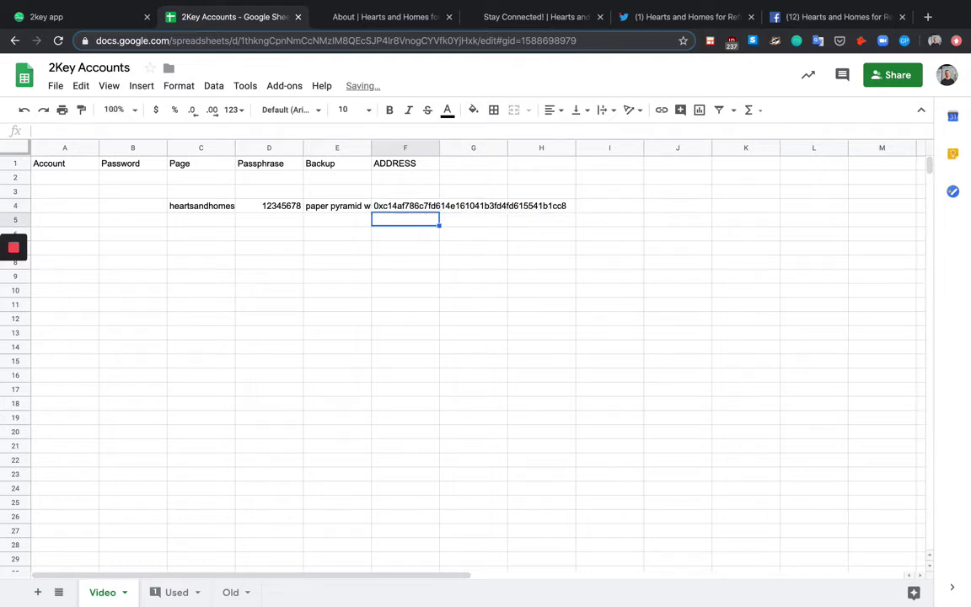
pyautogui.click(105, 16)
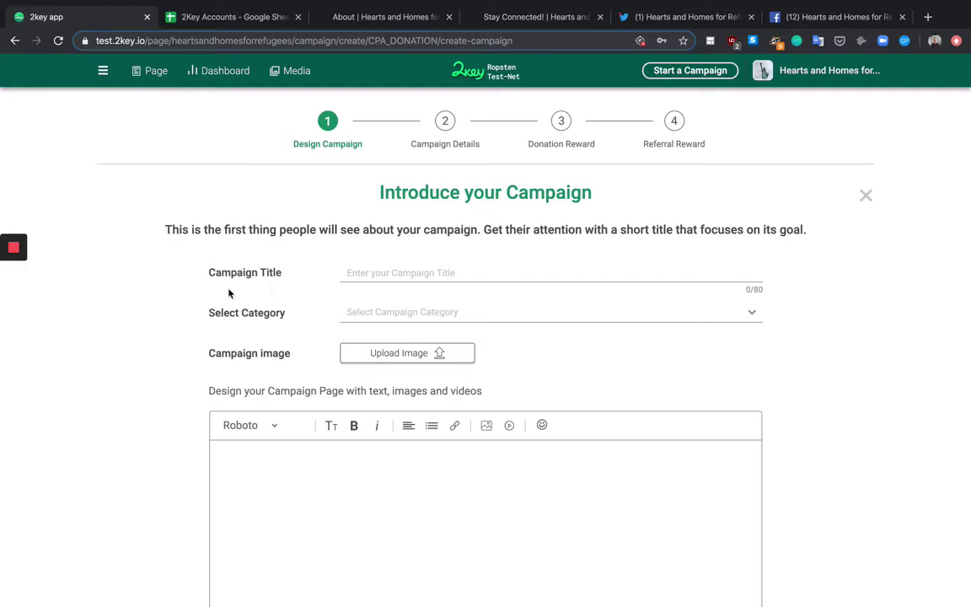
# Step: Scroll through the campaign page editor to review the campaign design
pyautogui.moveTo(3, 304)
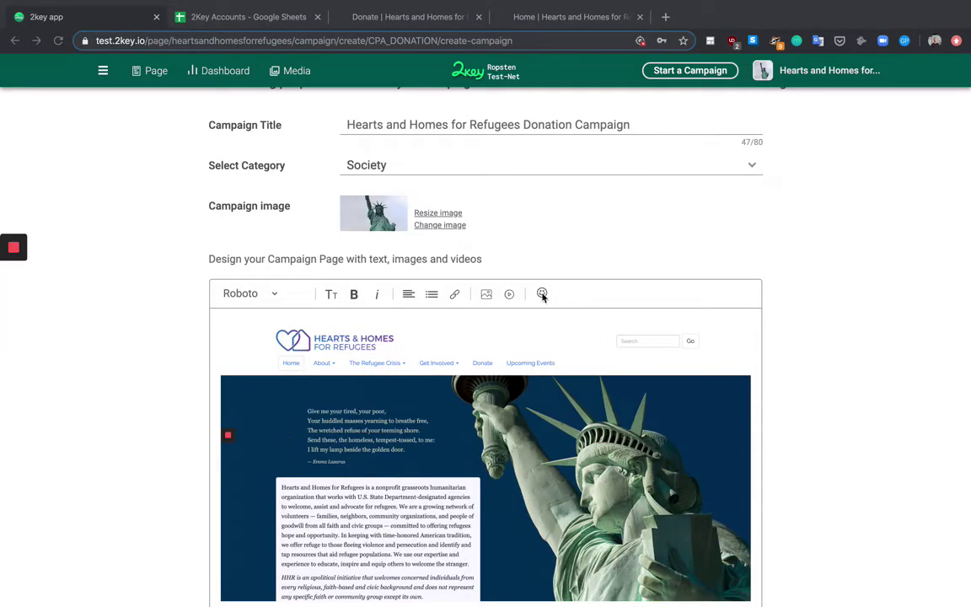
pyautogui.scroll(-2, 425, 453)
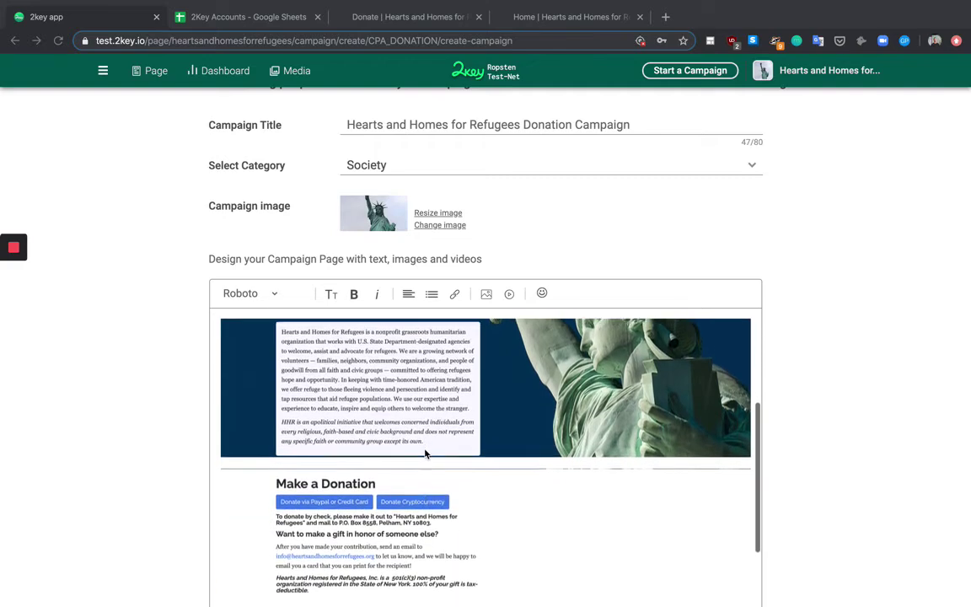
pyautogui.scroll(-2, 425, 453)
pyautogui.scroll(4, 426, 452)
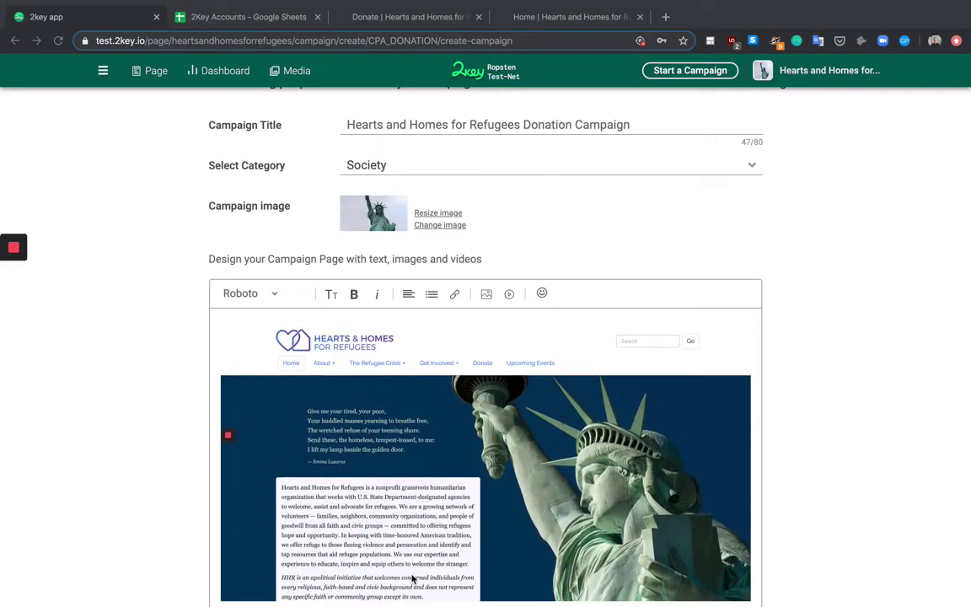
pyautogui.scroll(-4, 383, 382)
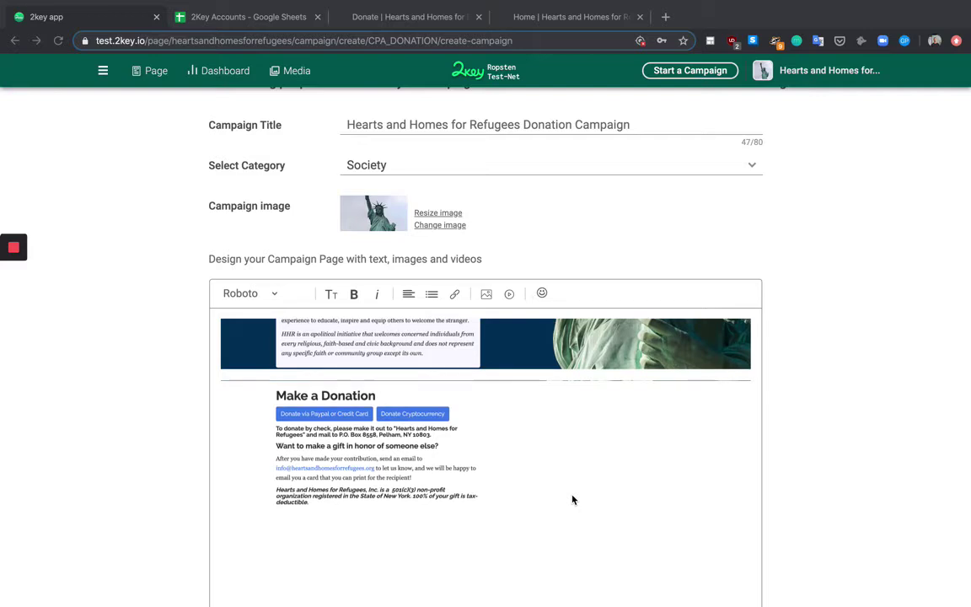
pyautogui.scroll(-5, 885, 346)
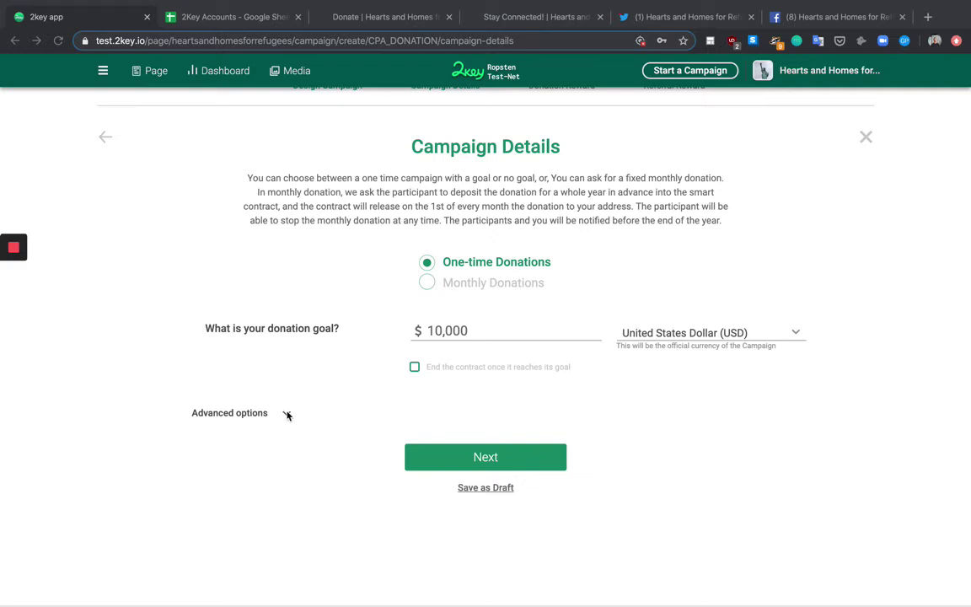
# Step: Expand Advanced options and turn on Ask for Identity Verification, with 2key as KYC provider
pyautogui.click(287, 415)
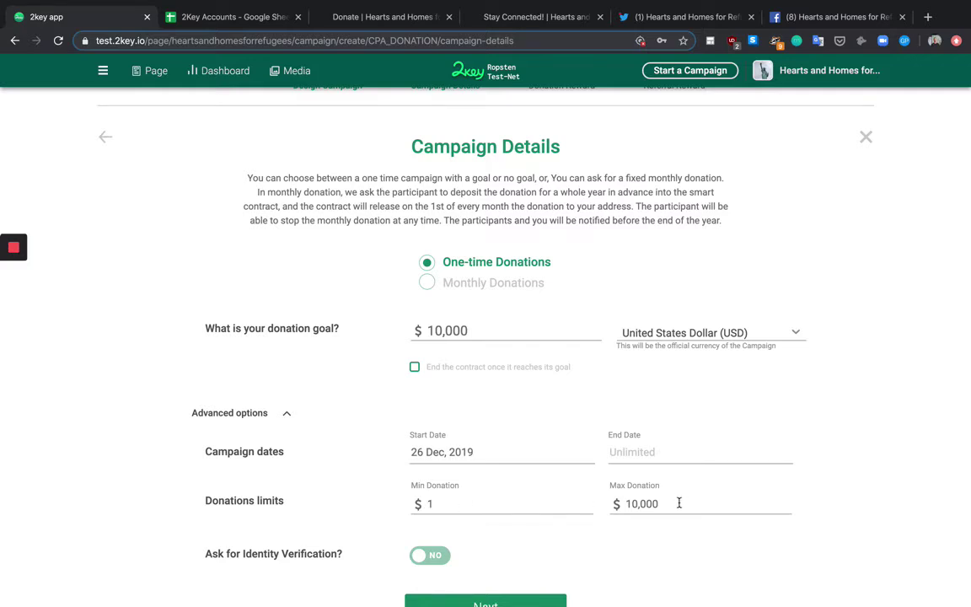
pyautogui.scroll(-1, 678, 503)
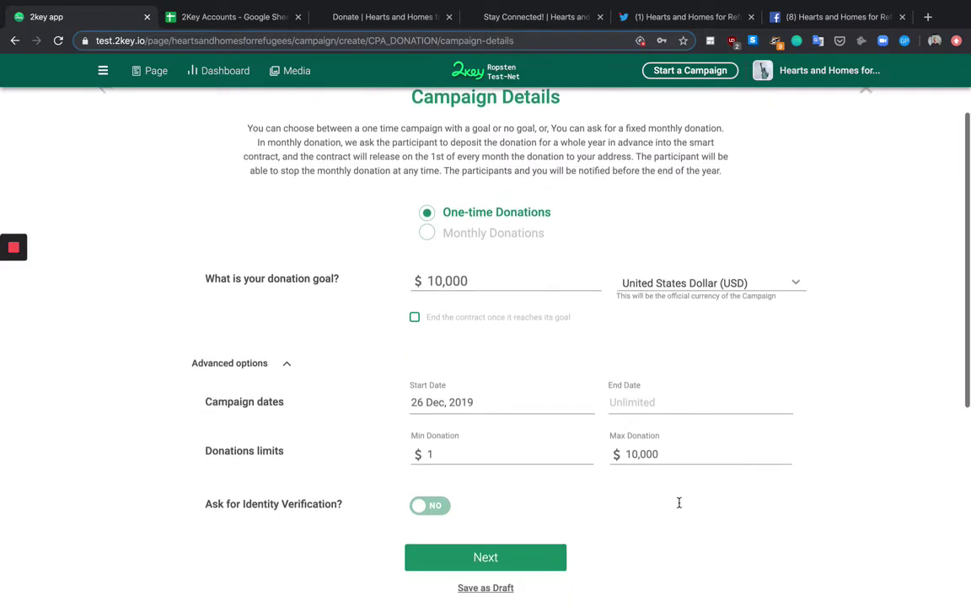
pyautogui.click(435, 504)
pyautogui.scroll(-1, 472, 497)
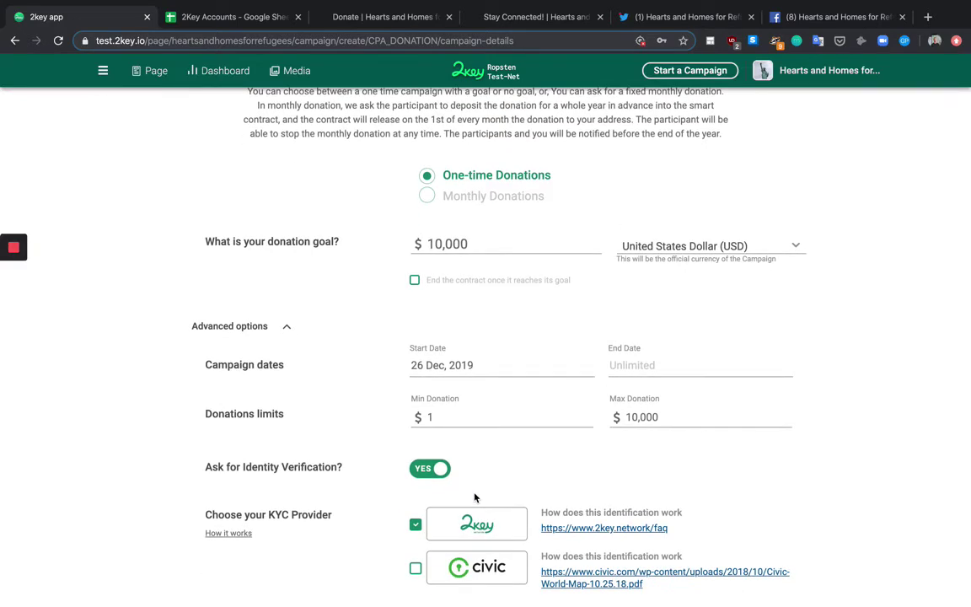
pyautogui.scroll(-1, 474, 497)
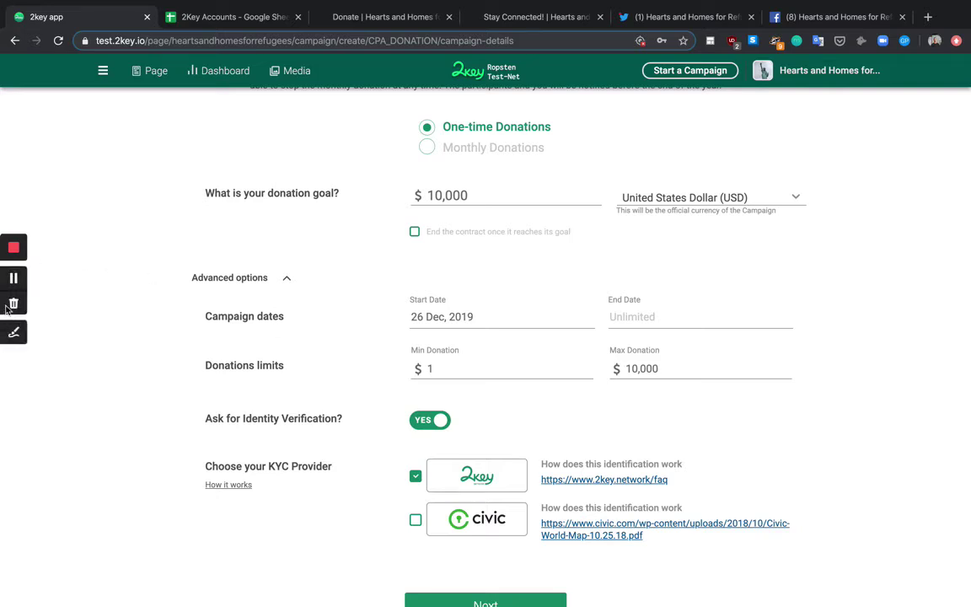
pyautogui.click(17, 278)
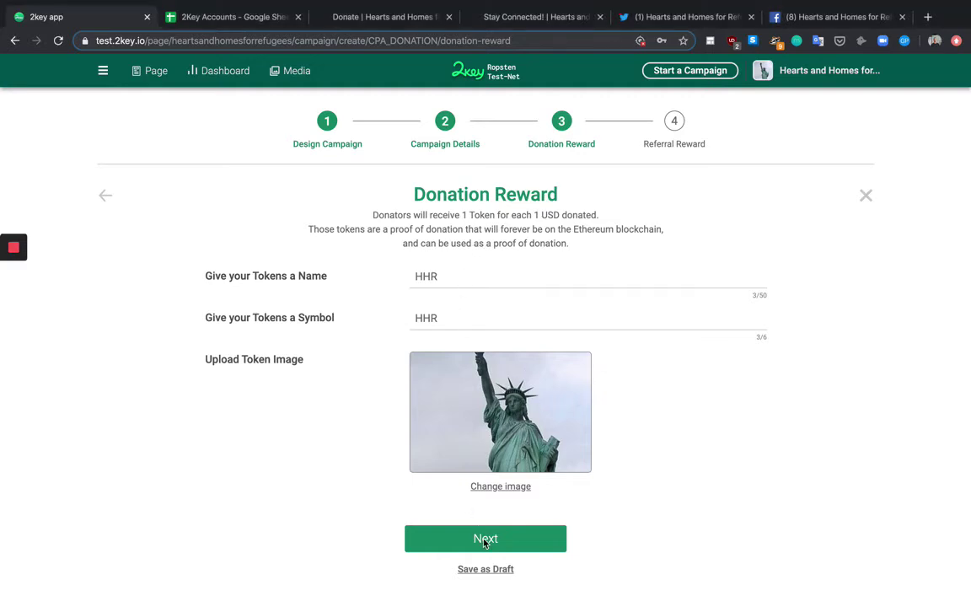
# Step: Set the referral reward to 5% and choose the predefined Vanilla reward distribution
pyautogui.click(510, 541)
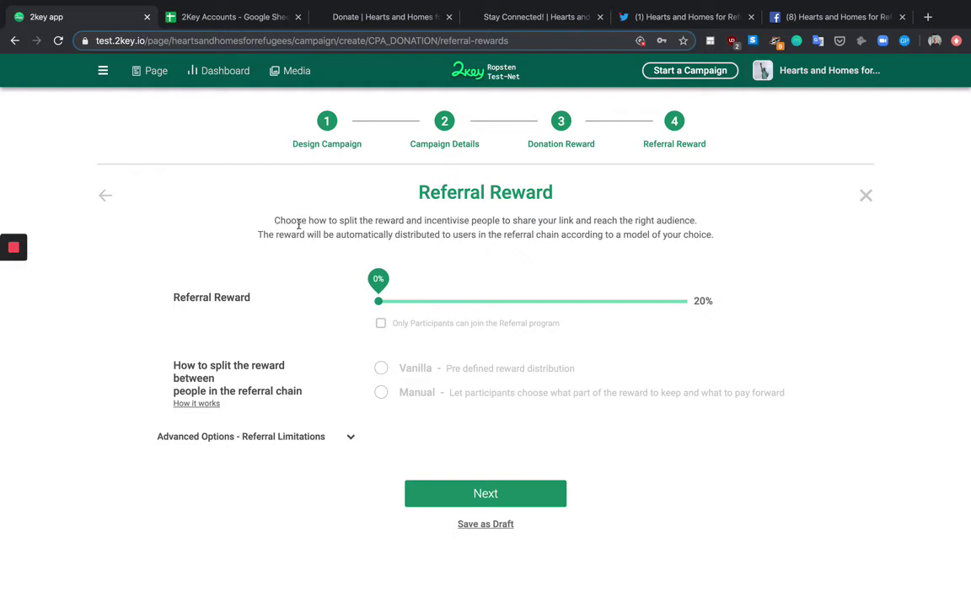
pyautogui.moveTo(308, 220); pyautogui.dragTo(554, 217)
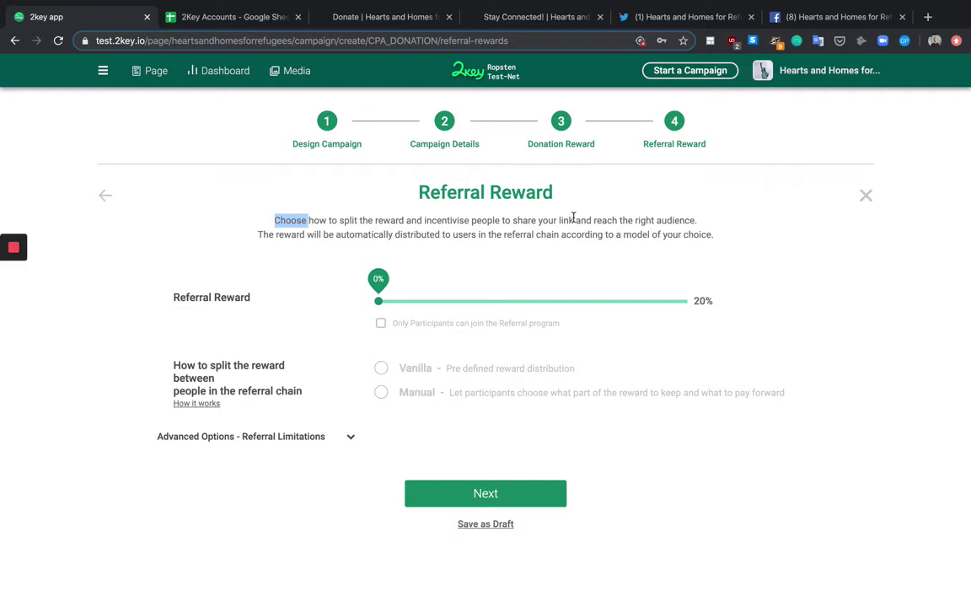
pyautogui.moveTo(378, 281); pyautogui.dragTo(453, 288)
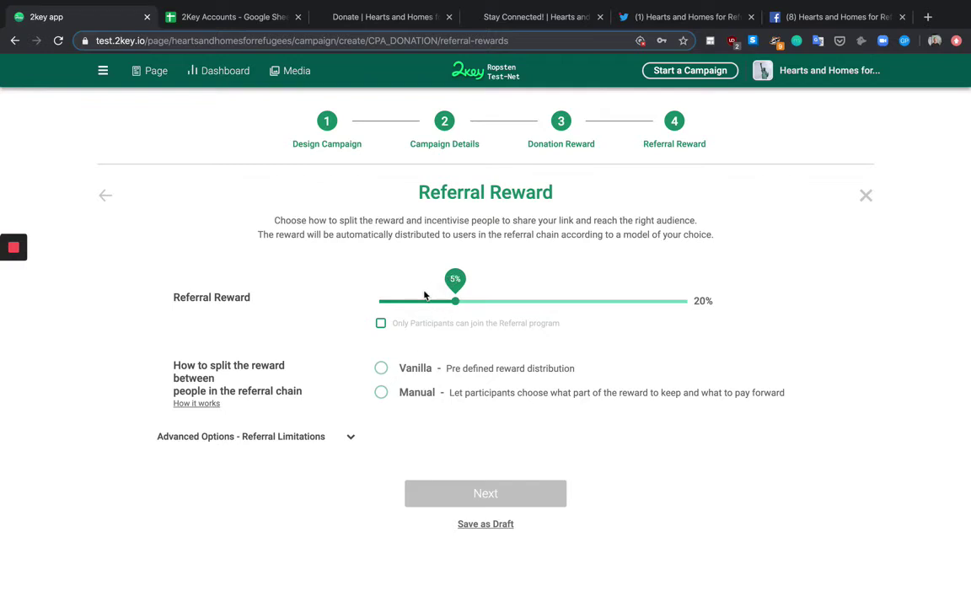
pyautogui.click(381, 367)
# Step: Try the Manual split, then settle on the Vanilla EQUAL reward split
pyautogui.scroll(-1, 420, 419)
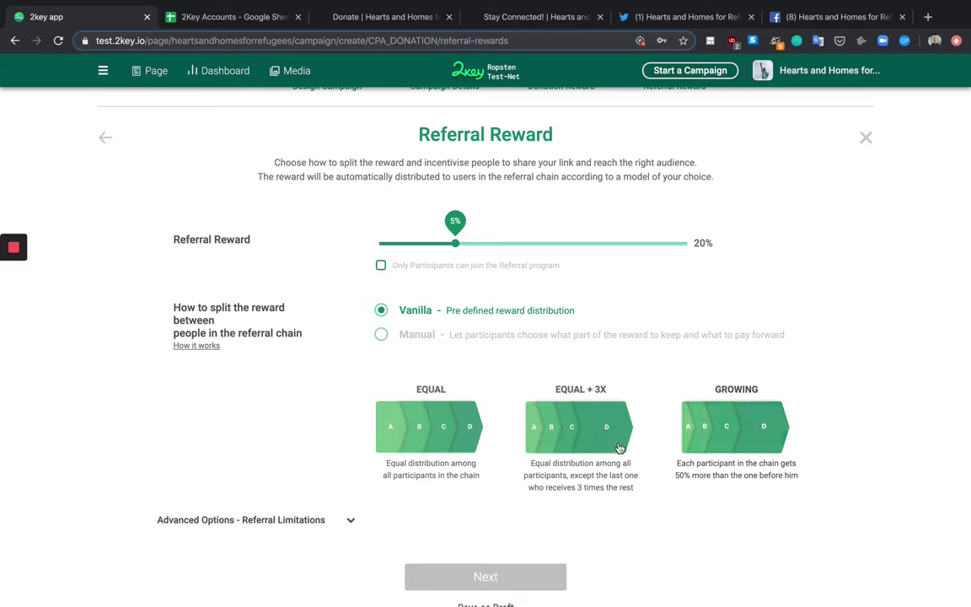
pyautogui.click(382, 336)
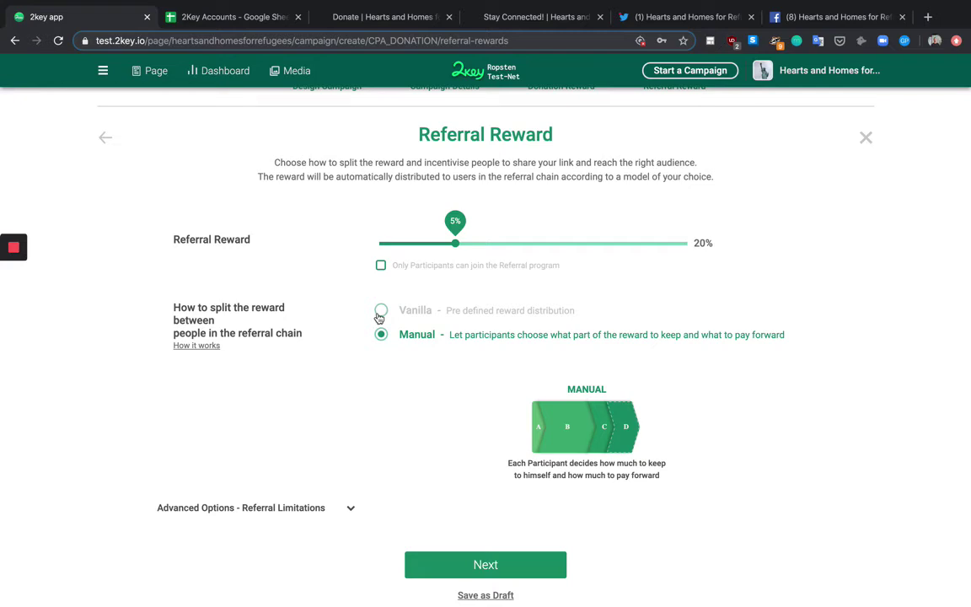
pyautogui.click(380, 312)
pyautogui.click(426, 437)
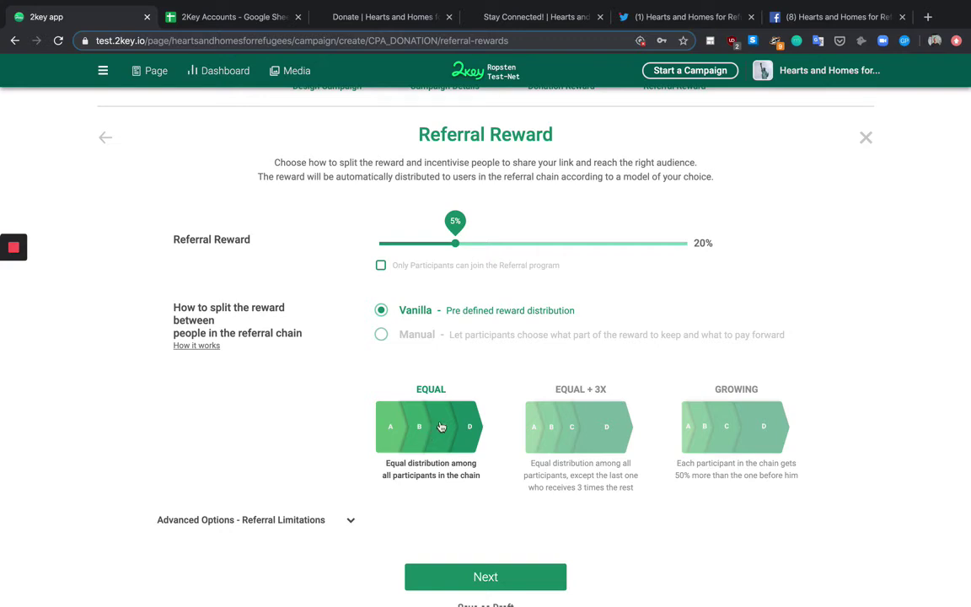
# Step: Check the Referral Limitations options (maximum chain length 40) and proceed to Review Contract
pyautogui.scroll(-2, 441, 427)
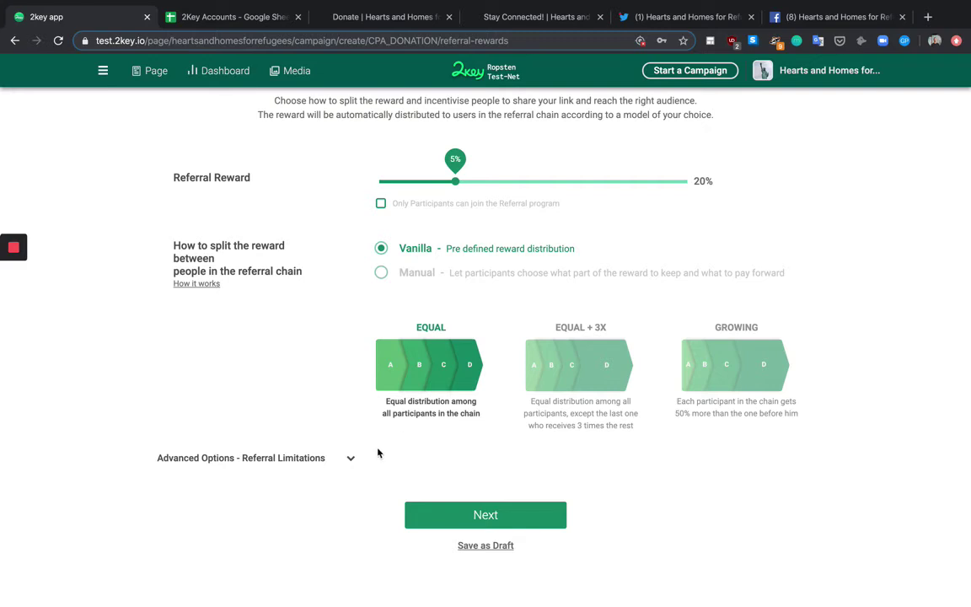
pyautogui.scroll(1, 34, 279)
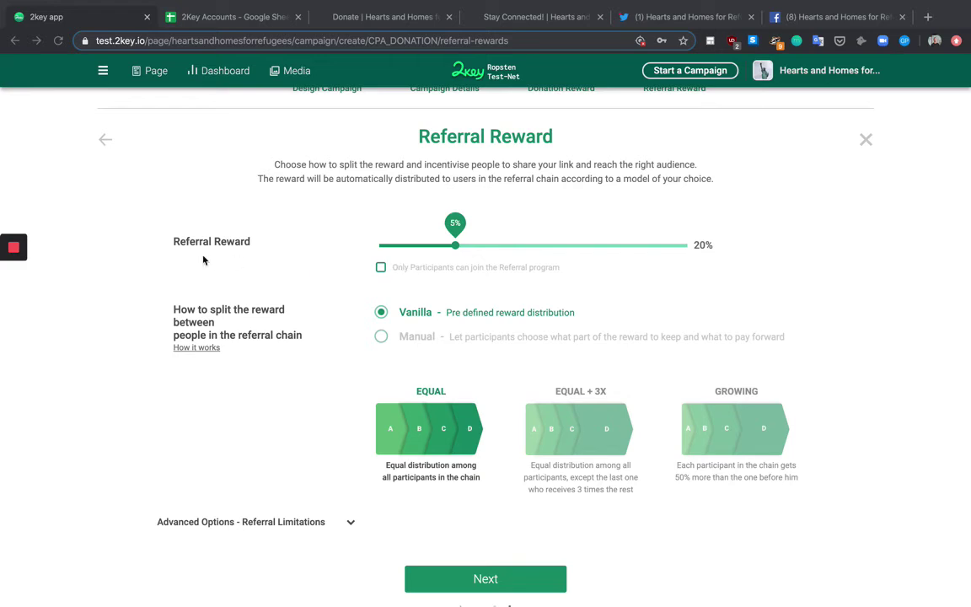
pyautogui.scroll(-1, 377, 290)
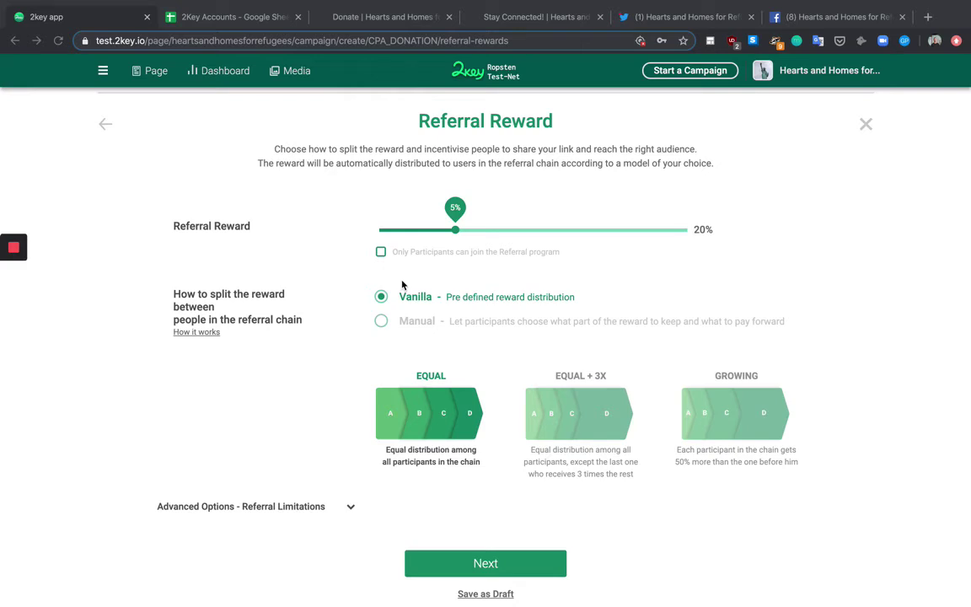
pyautogui.scroll(-2, 402, 286)
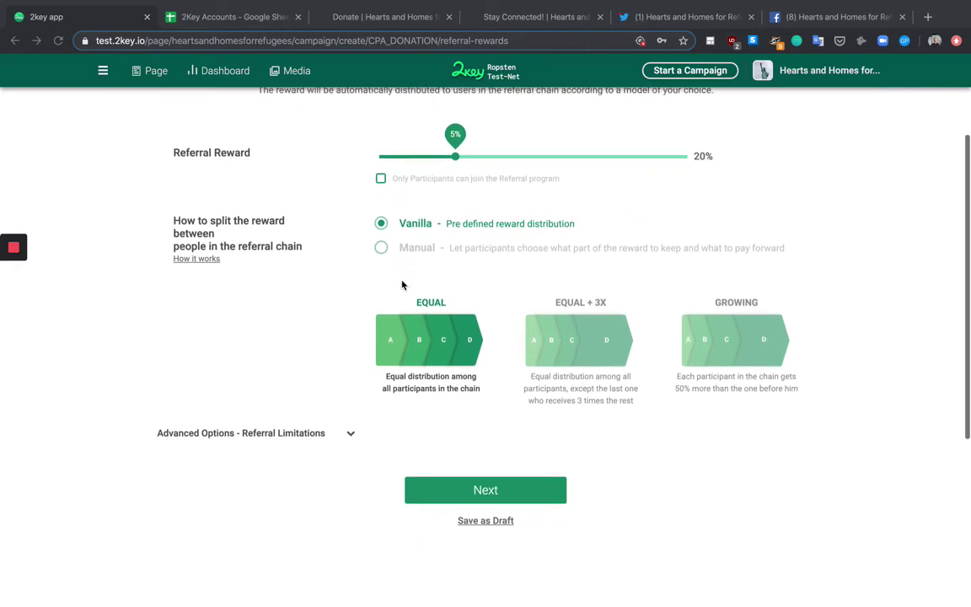
pyautogui.click(351, 434)
pyautogui.scroll(-3, 353, 436)
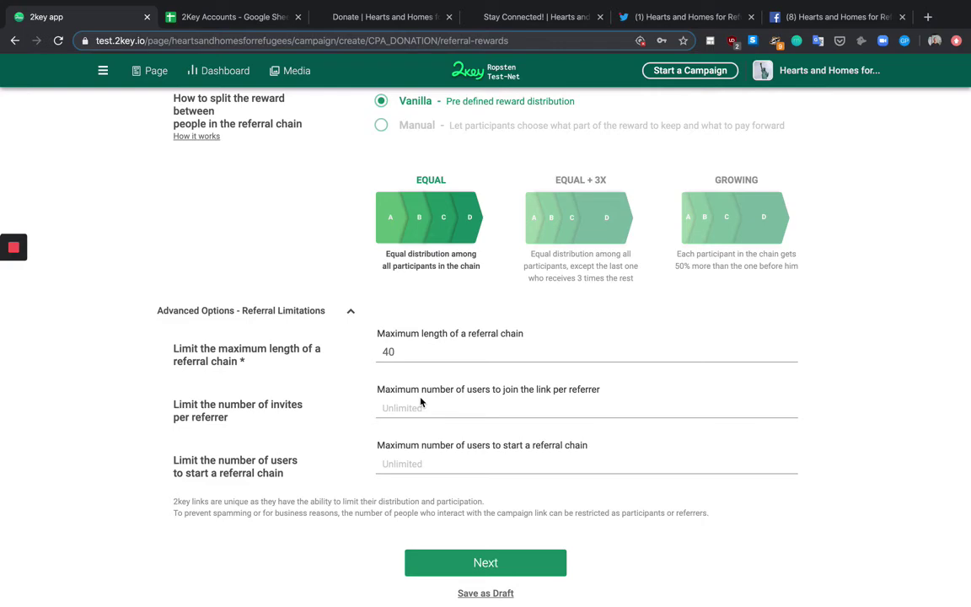
pyautogui.click(350, 310)
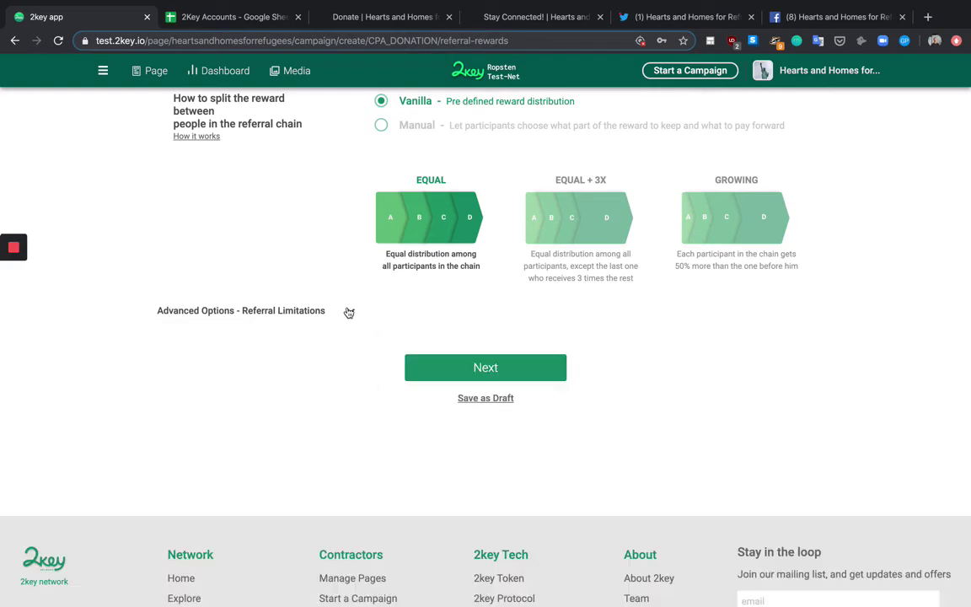
pyautogui.click(470, 372)
pyautogui.scroll(10, 305, 201)
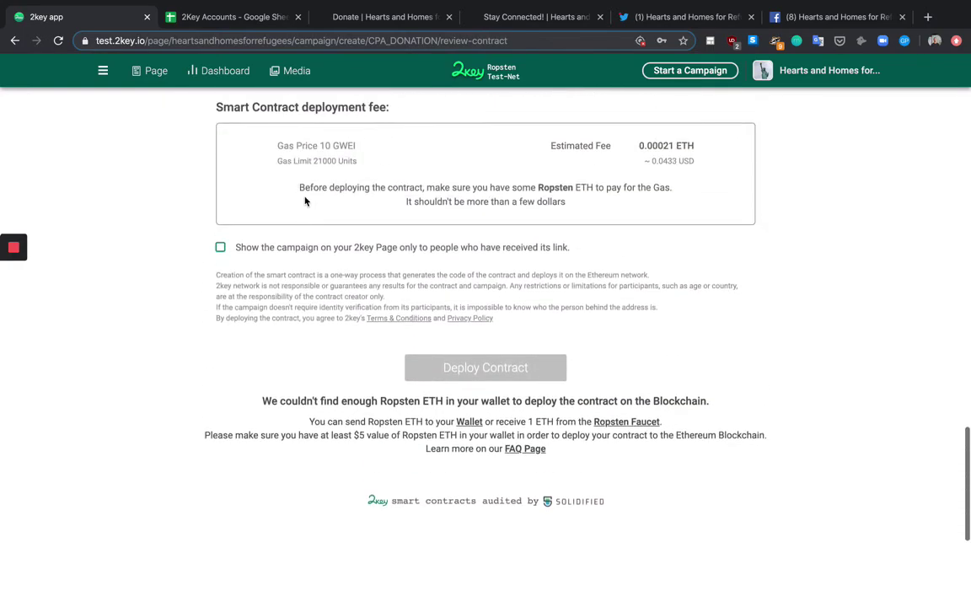
pyautogui.scroll(8, 305, 201)
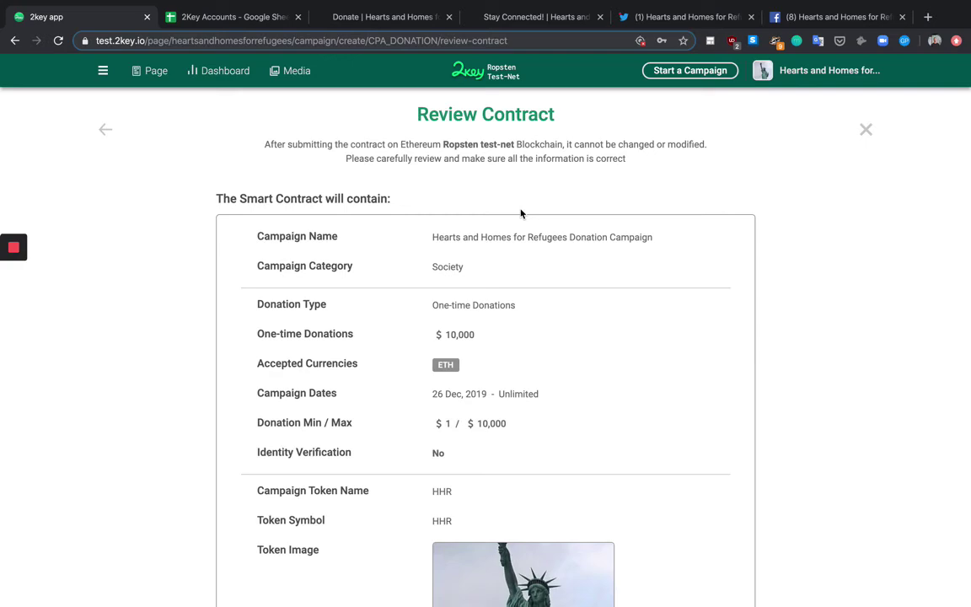
pyautogui.scroll(-3, 521, 213)
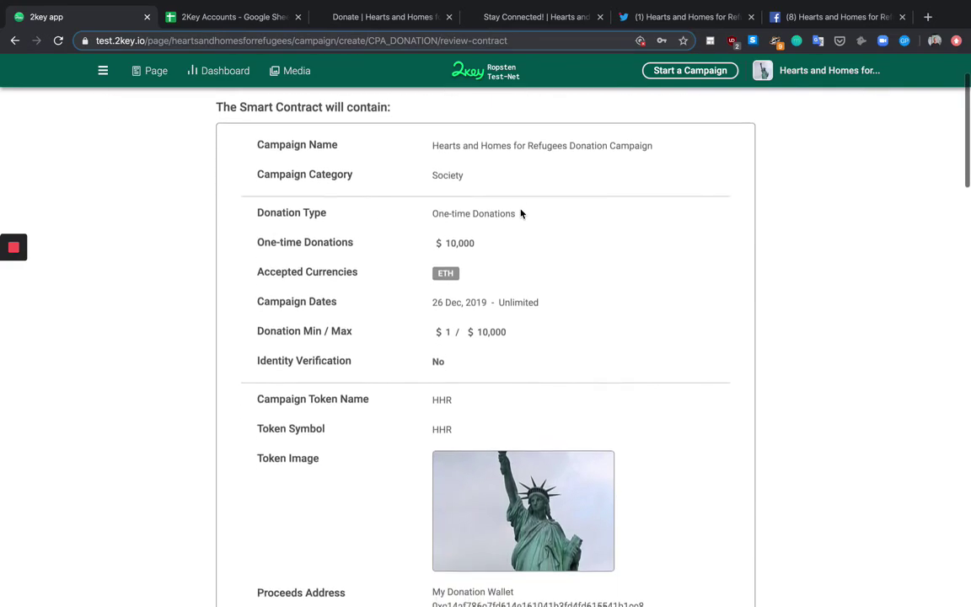
pyautogui.scroll(-15, 520, 213)
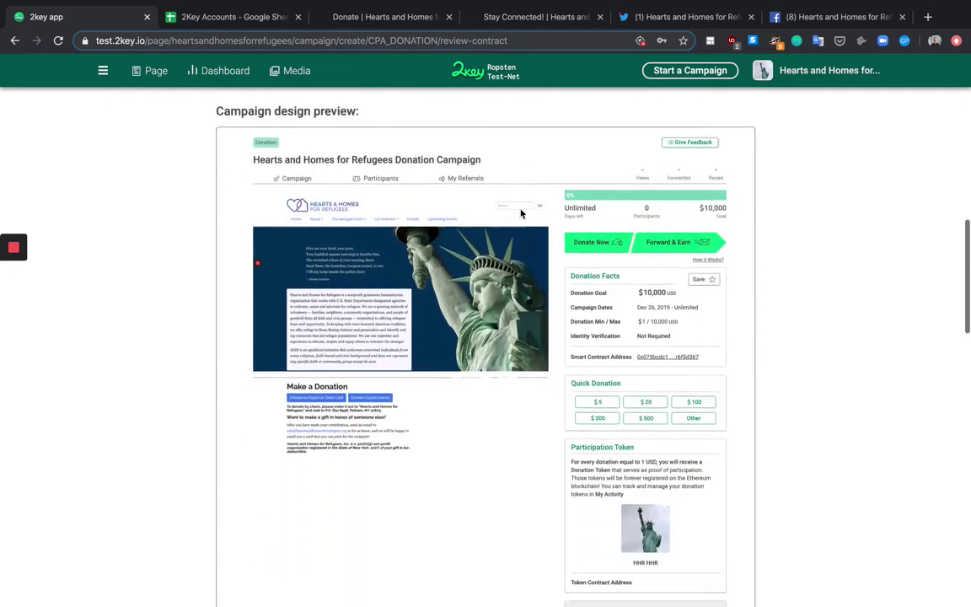
pyautogui.scroll(-15, 521, 213)
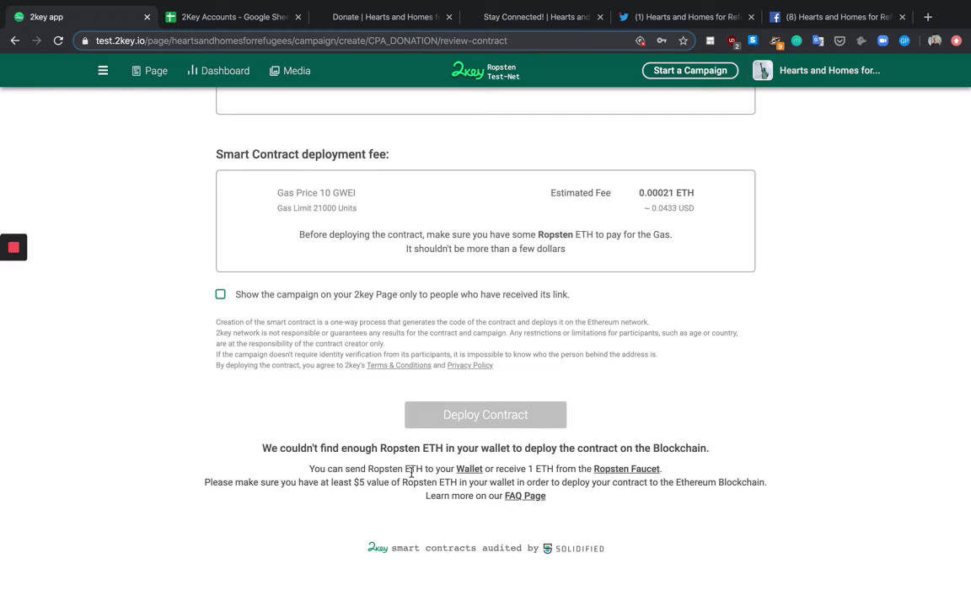
# Step: Copy the wallet address from cell F4 of the 2Key Accounts sheet into the 2key Send Tokens form
pyautogui.click(221, 18)
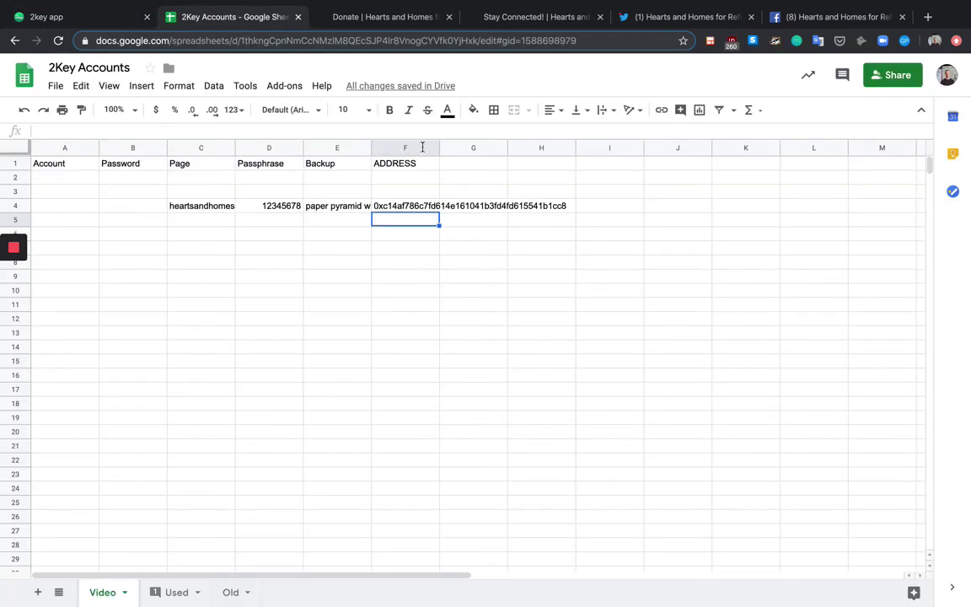
pyautogui.click(408, 203)
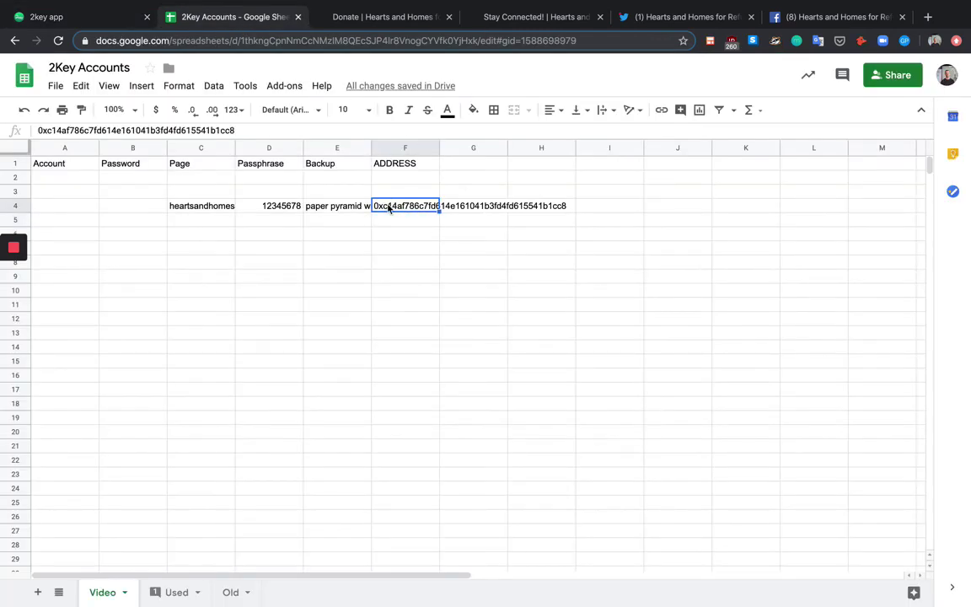
pyautogui.click(103, 13)
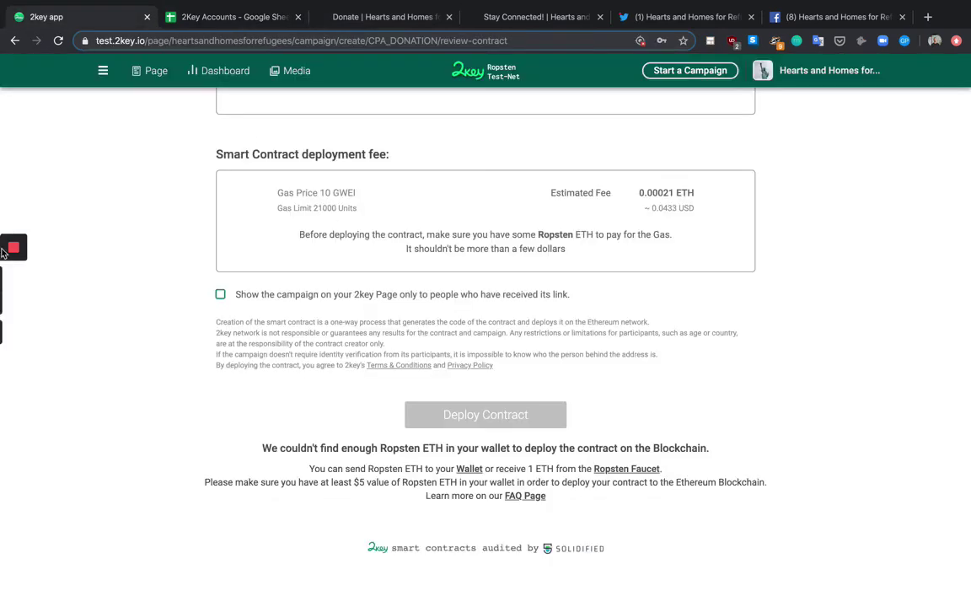
pyautogui.moveTo(14, 246)
pyautogui.click(14, 280)
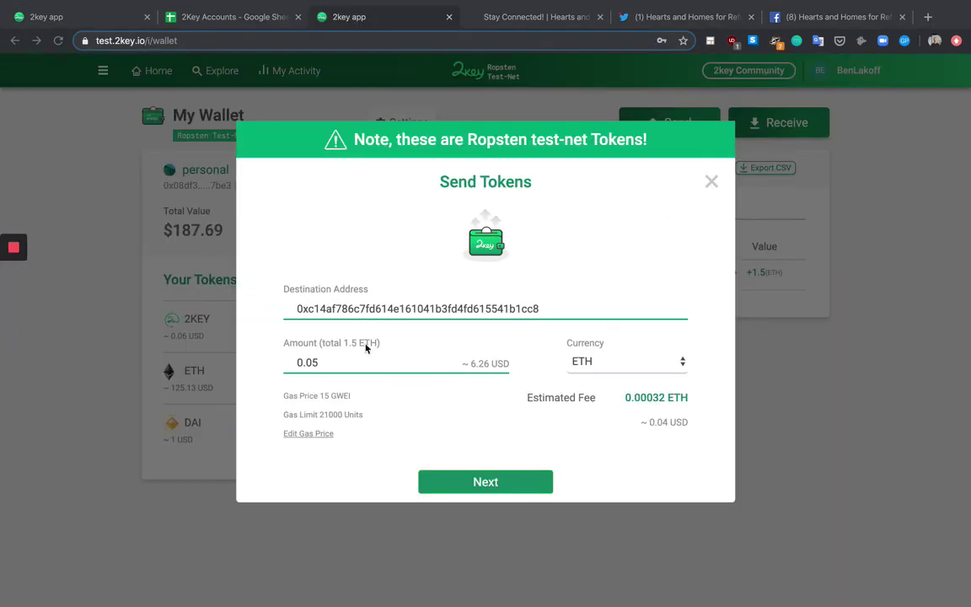
# Step: Verify the destination address against the sheet and confirm sending 0.05 ETH to the campaign wallet
pyautogui.click(228, 20)
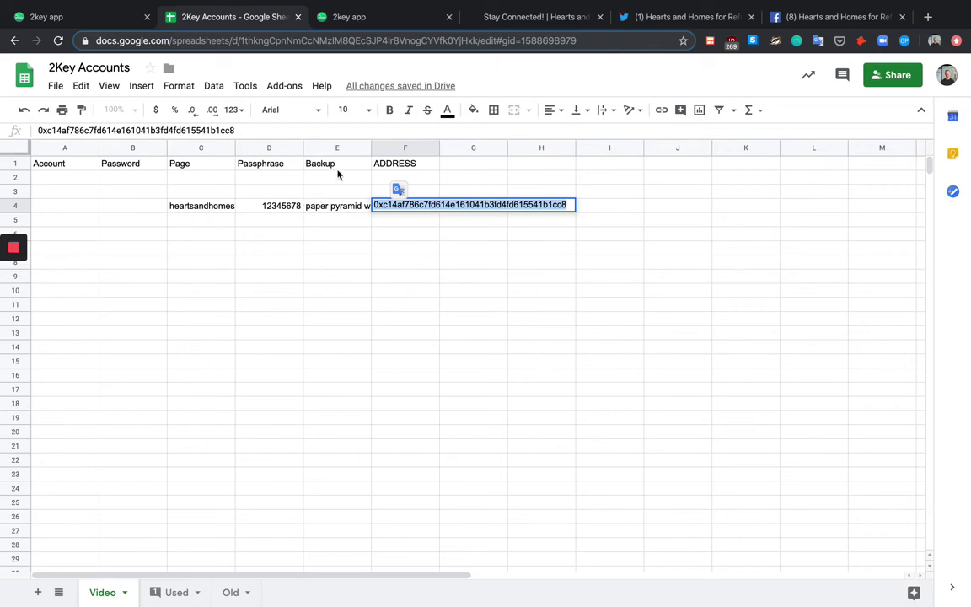
pyautogui.click(352, 15)
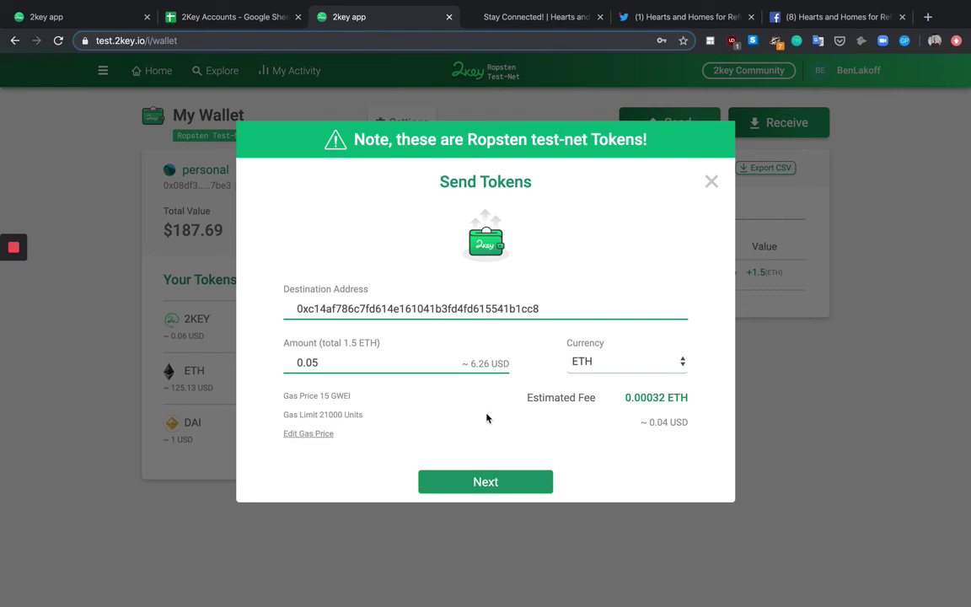
pyautogui.click(496, 486)
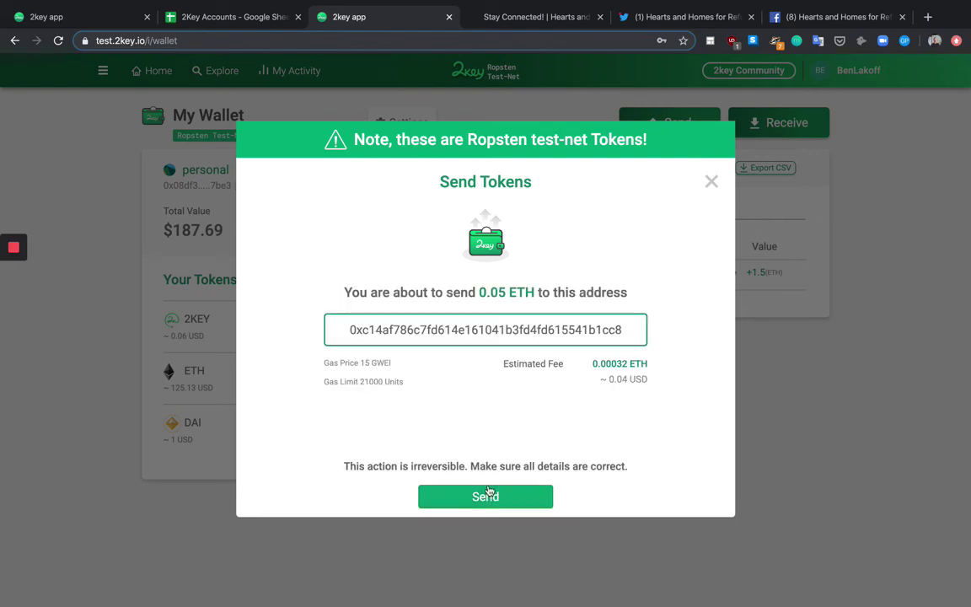
pyautogui.click(495, 489)
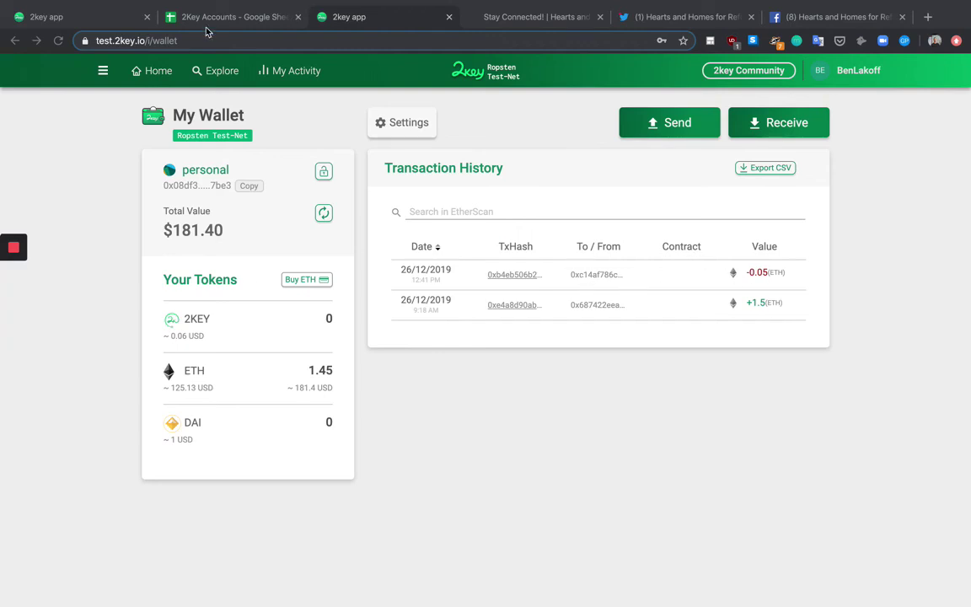
# Step: Return to the Review Contract page and scroll through the contract details and design preview
pyautogui.click(90, 19)
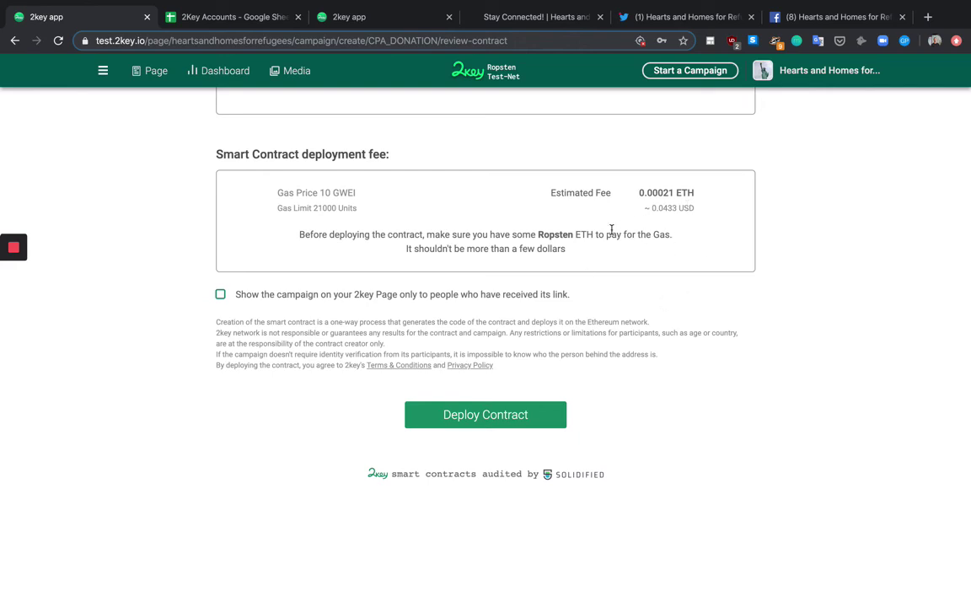
pyautogui.scroll(1, 573, 248)
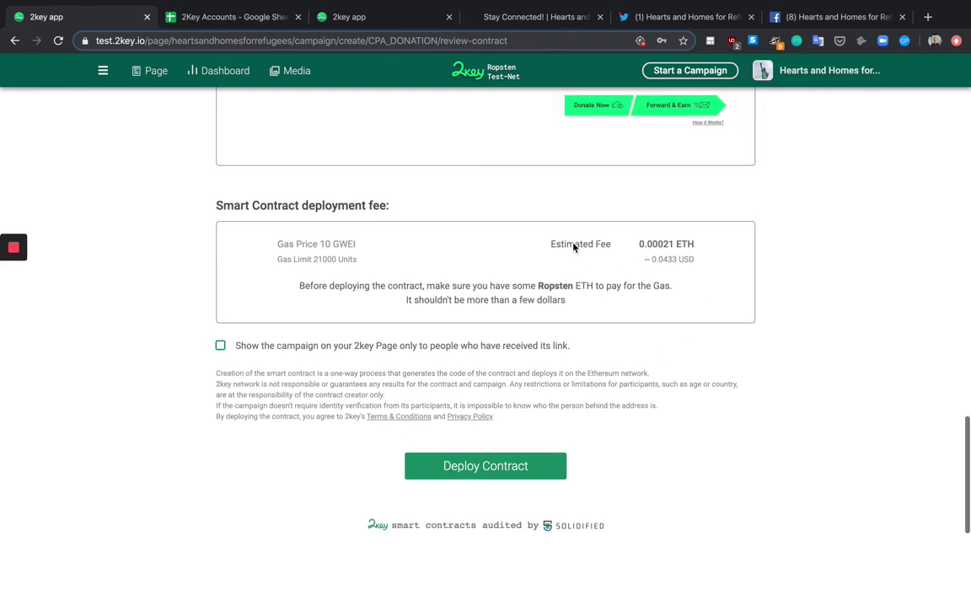
pyautogui.scroll(15, 564, 333)
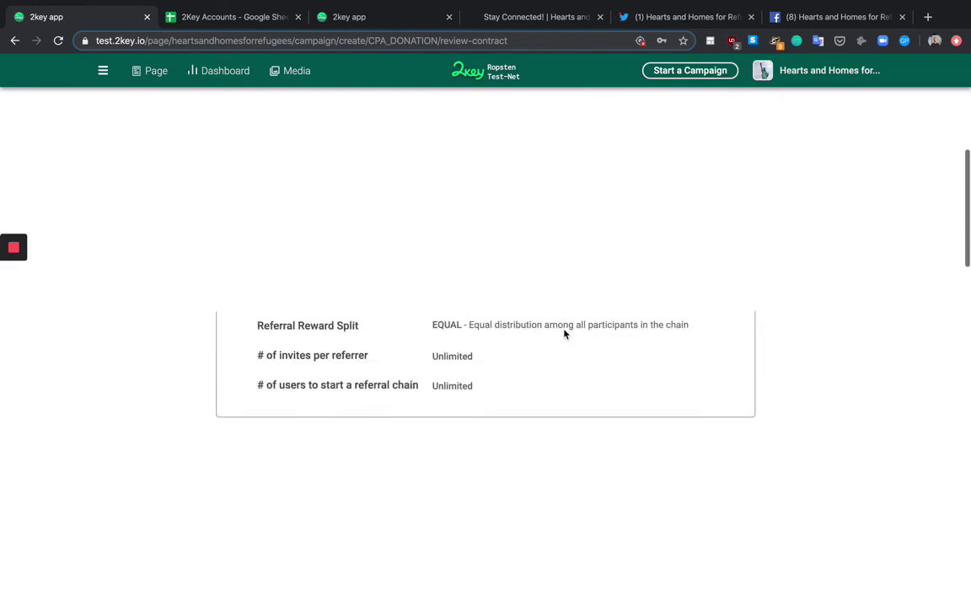
pyautogui.scroll(-10, 485, 409)
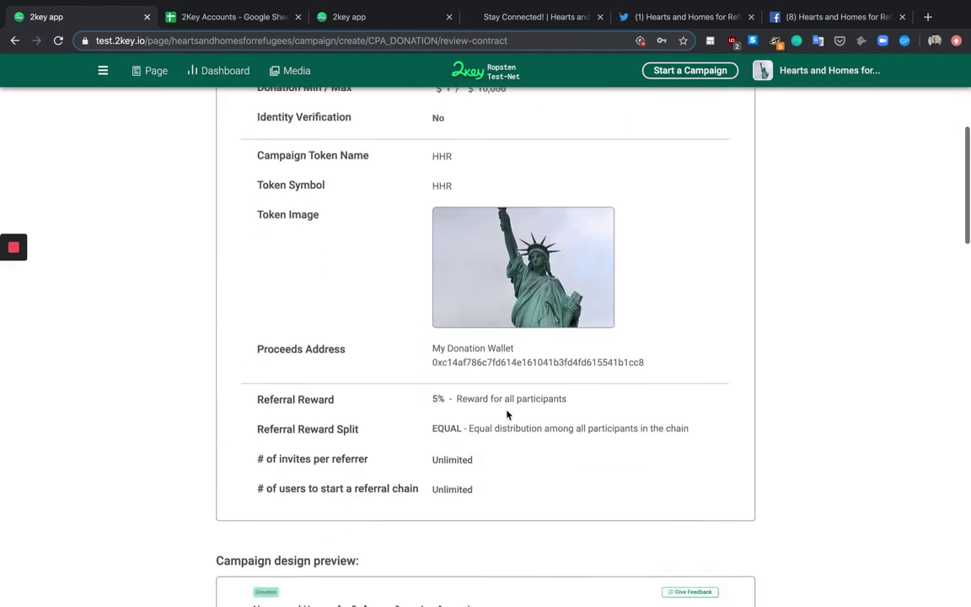
pyautogui.scroll(-6, 507, 414)
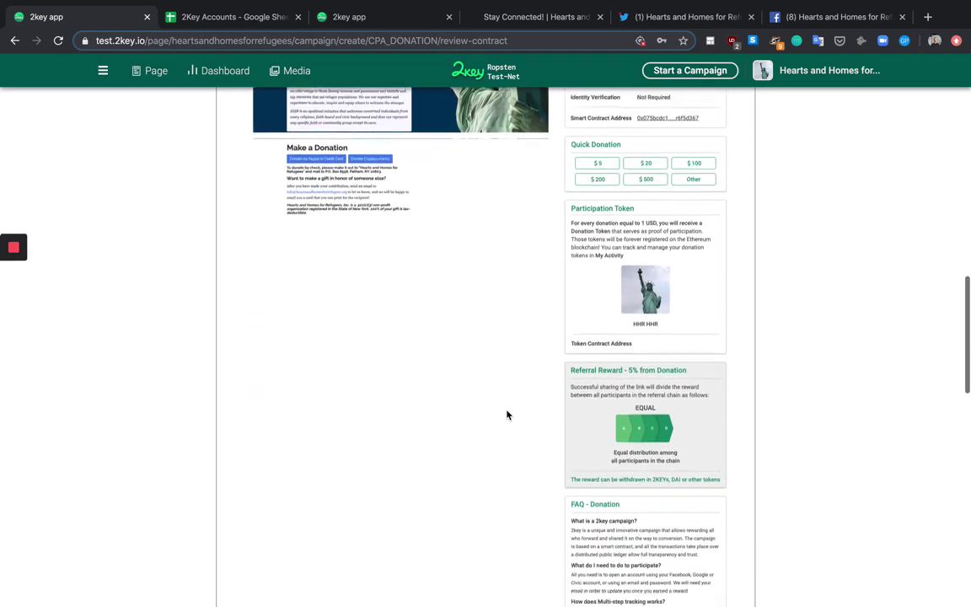
pyautogui.scroll(-2, 507, 414)
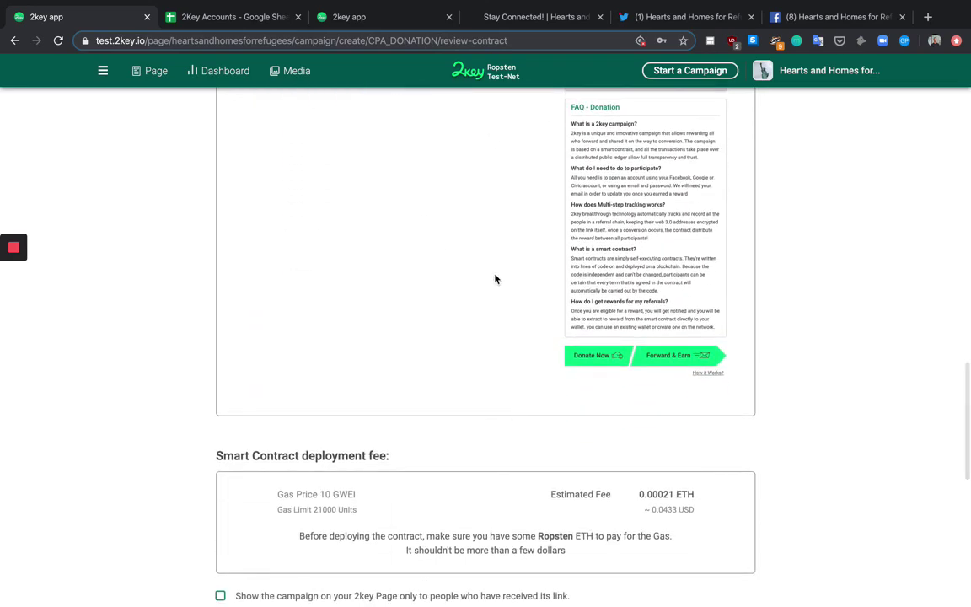
pyautogui.scroll(3, 540, 338)
pyautogui.scroll(5, 540, 340)
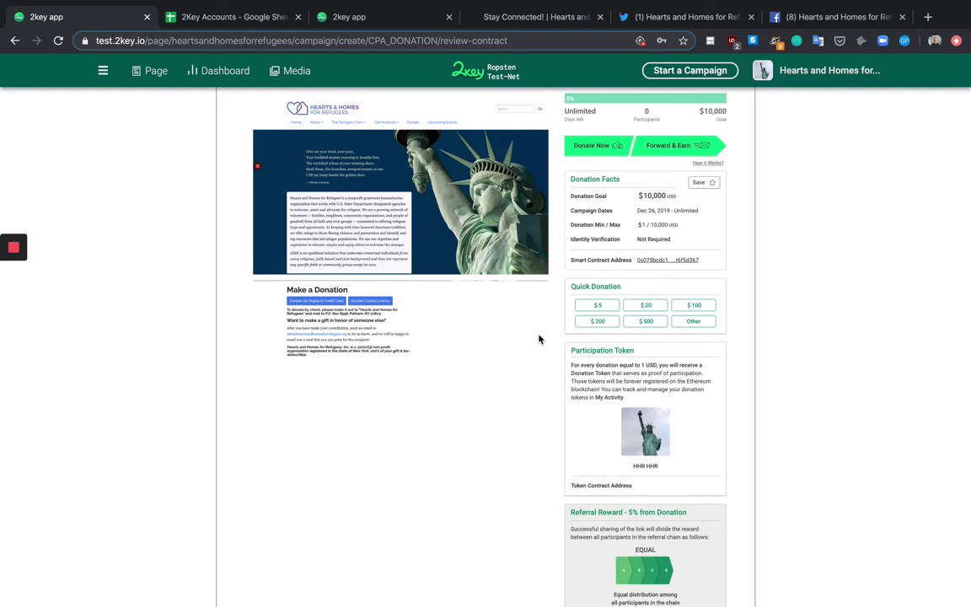
pyautogui.scroll(3, 540, 339)
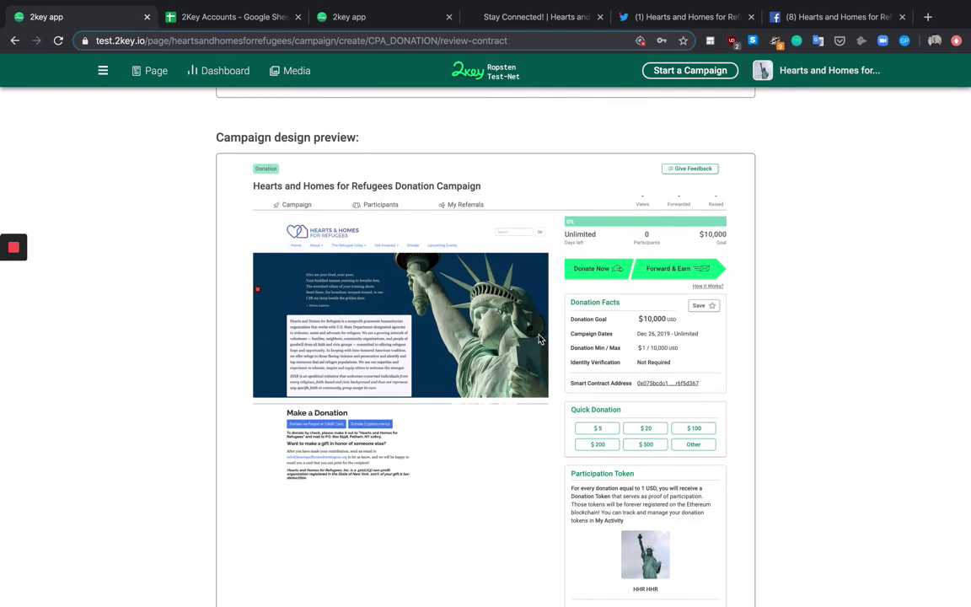
pyautogui.scroll(-15, 539, 339)
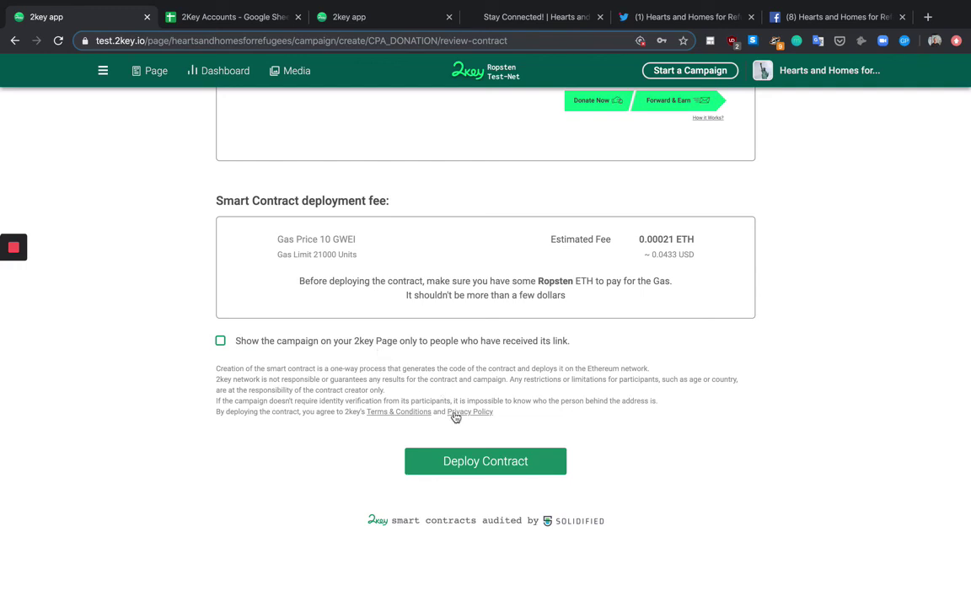
# Step: Deploy the Hearts and Homes for Refugees Donation Campaign contract
pyautogui.click(466, 462)
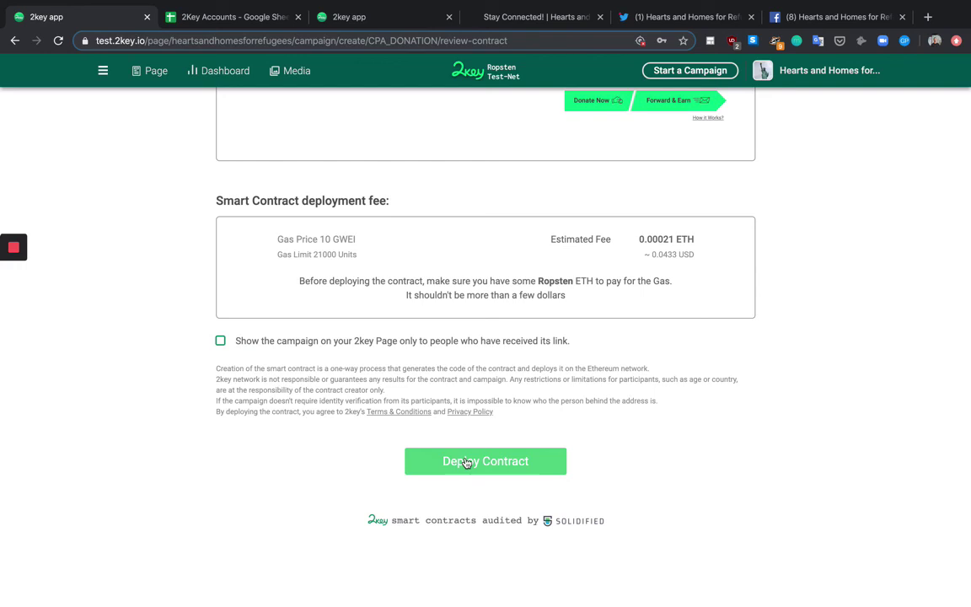
pyautogui.click(467, 463)
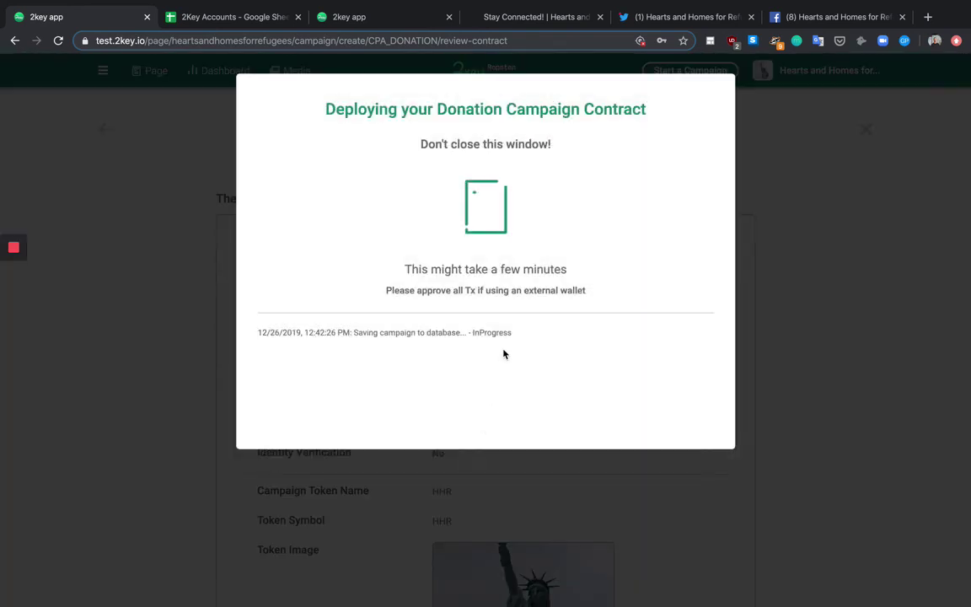
pyautogui.moveTo(49, 285)
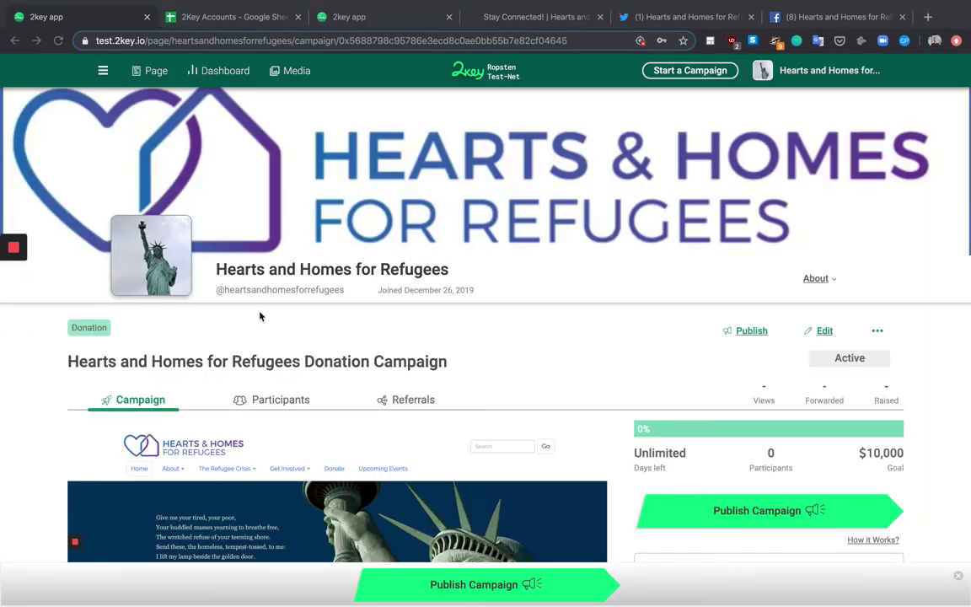
pyautogui.scroll(-5, 341, 346)
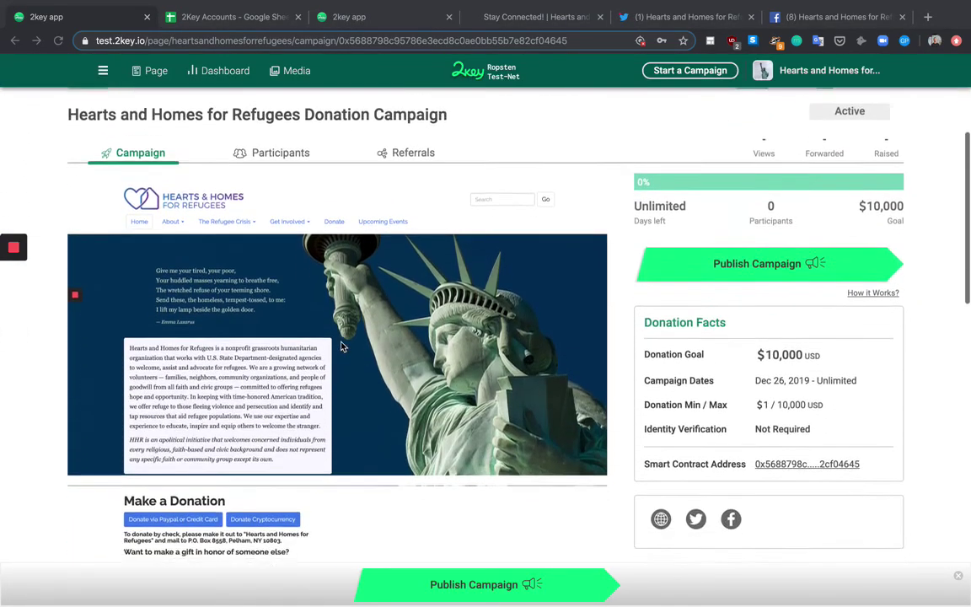
pyautogui.scroll(2, 341, 345)
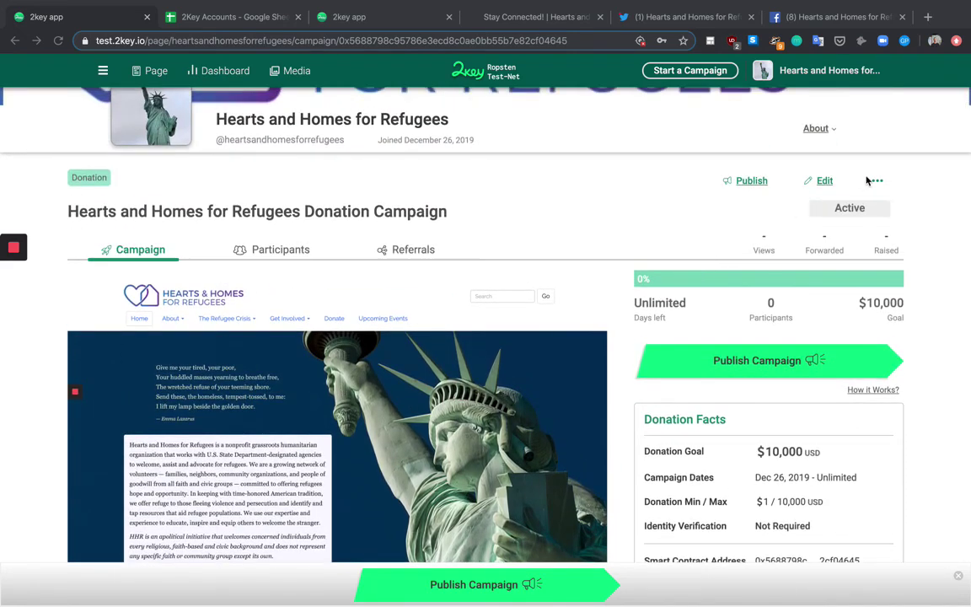
# Step: Open and close the organisation's About profile panel on the now Active campaign page
pyautogui.click(815, 129)
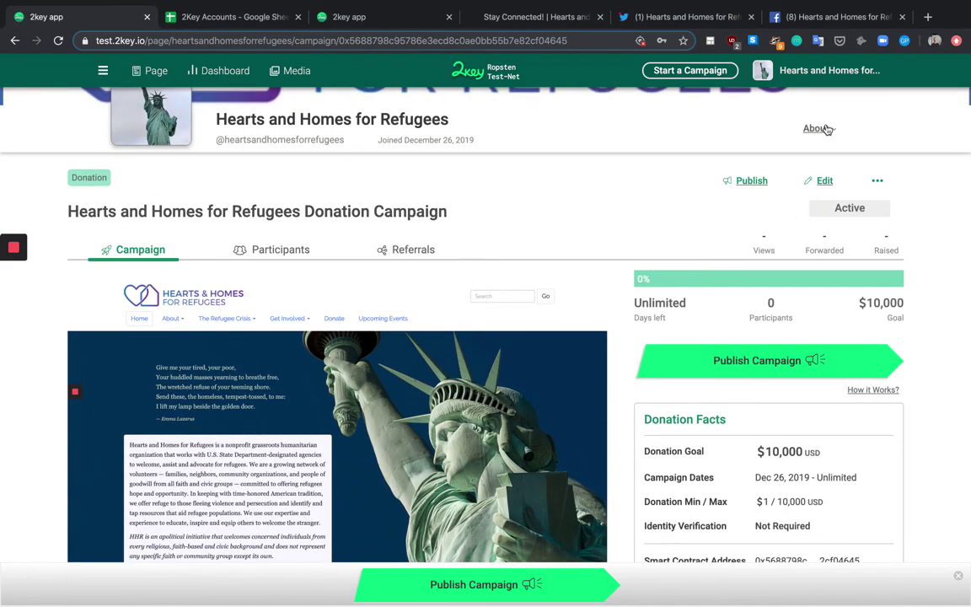
pyautogui.click(815, 129)
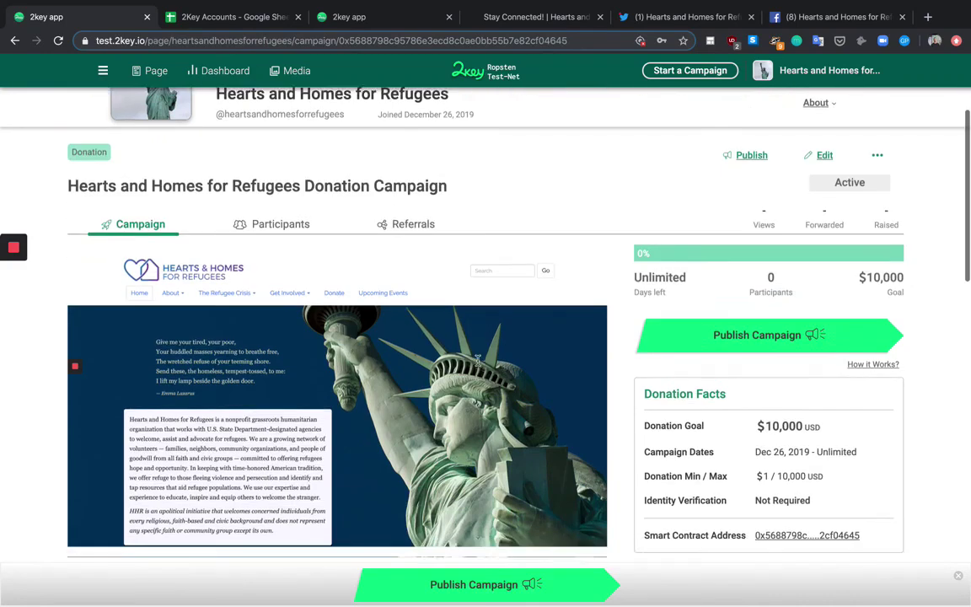
pyautogui.scroll(-7, 477, 360)
pyautogui.scroll(-6, 478, 361)
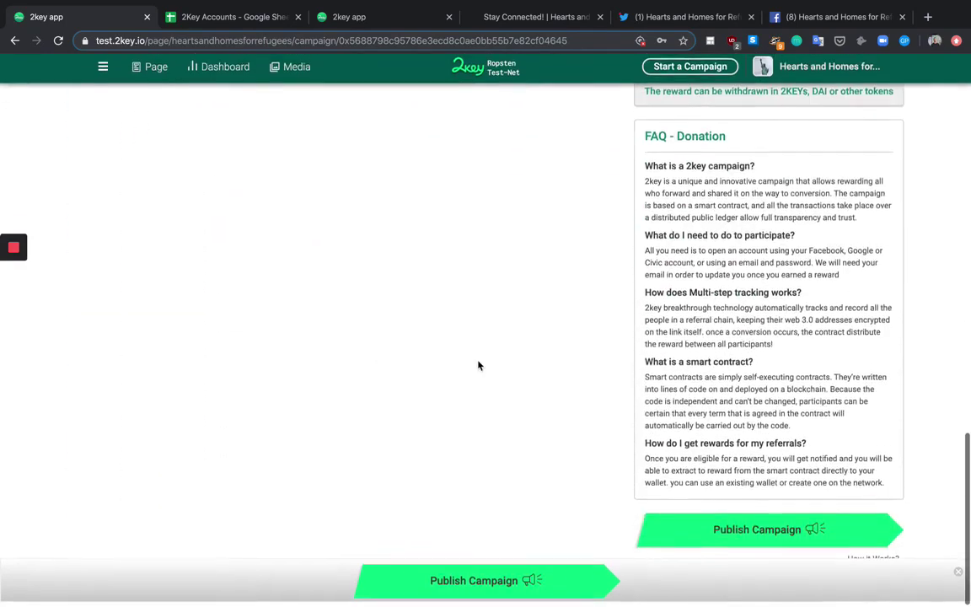
pyautogui.scroll(14, 480, 366)
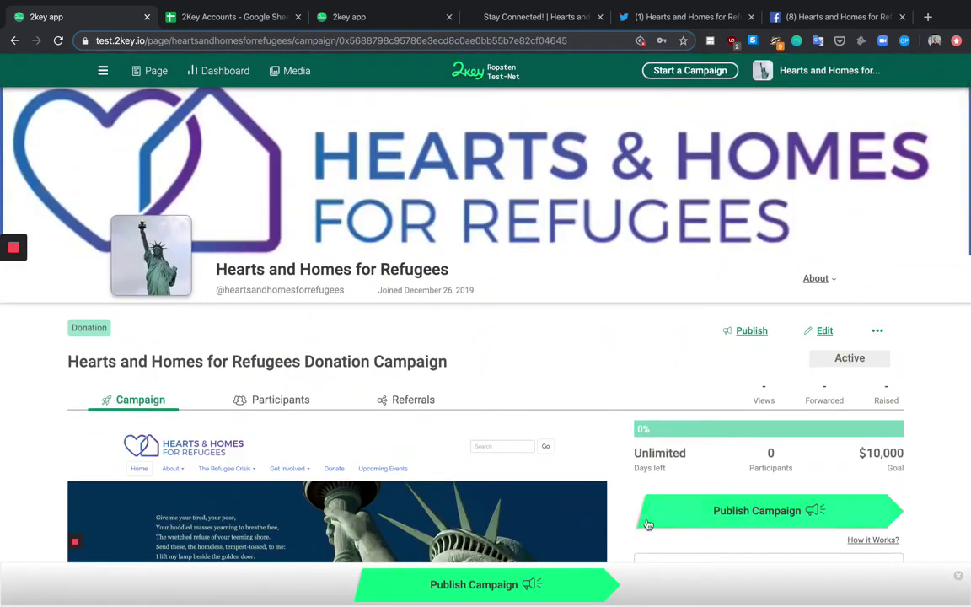
pyautogui.click(735, 512)
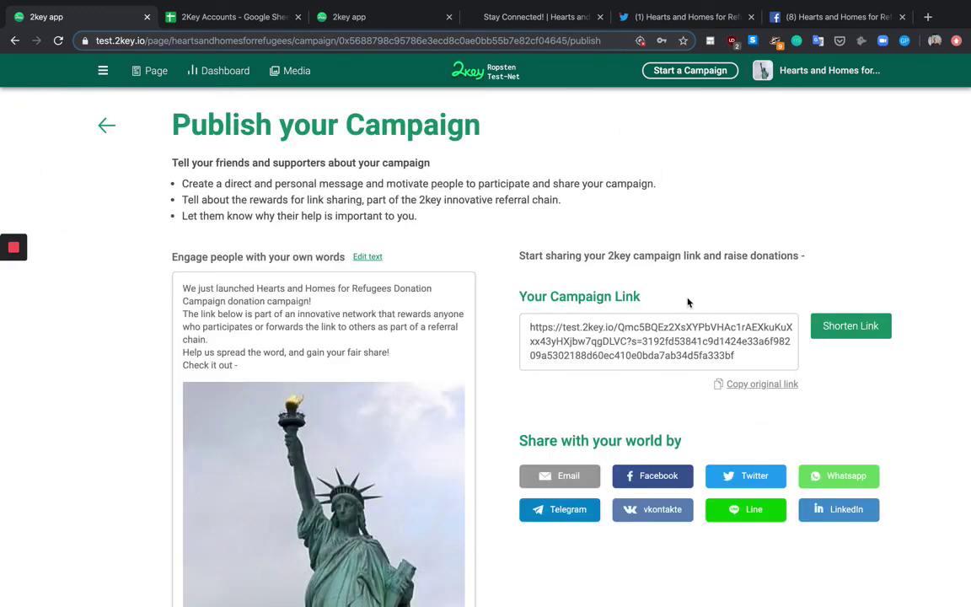
pyautogui.click(850, 327)
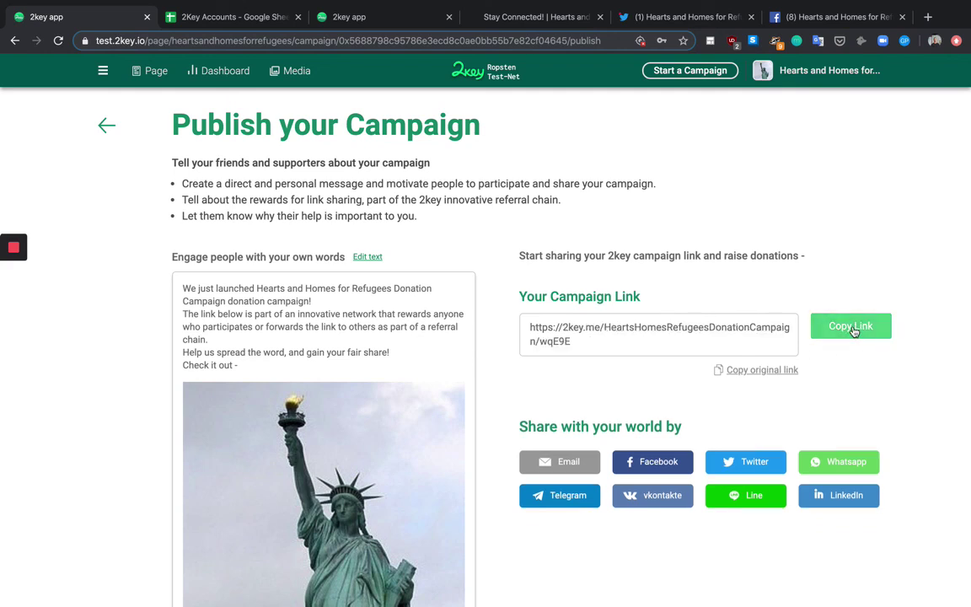
pyautogui.click(853, 331)
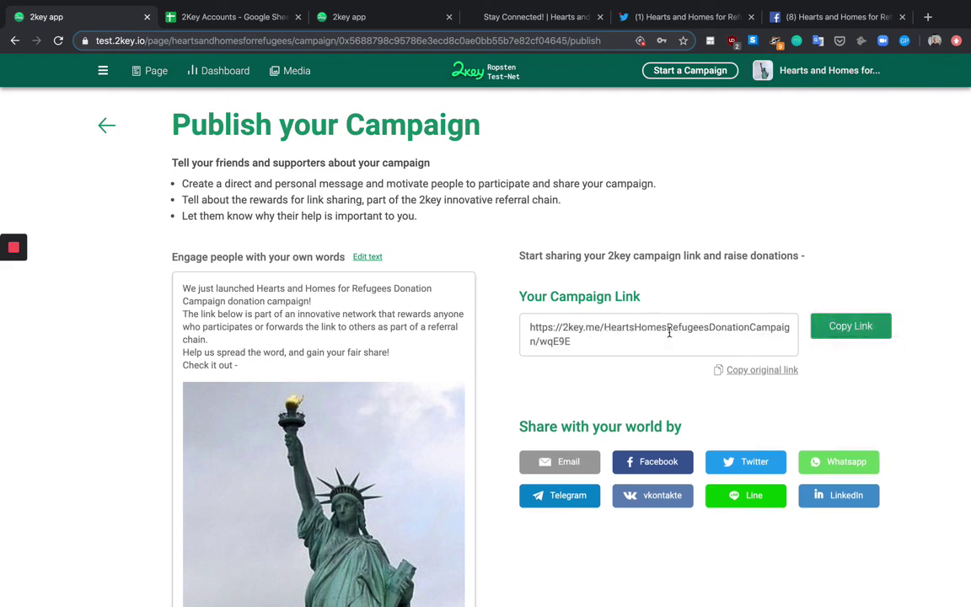
pyautogui.click(762, 371)
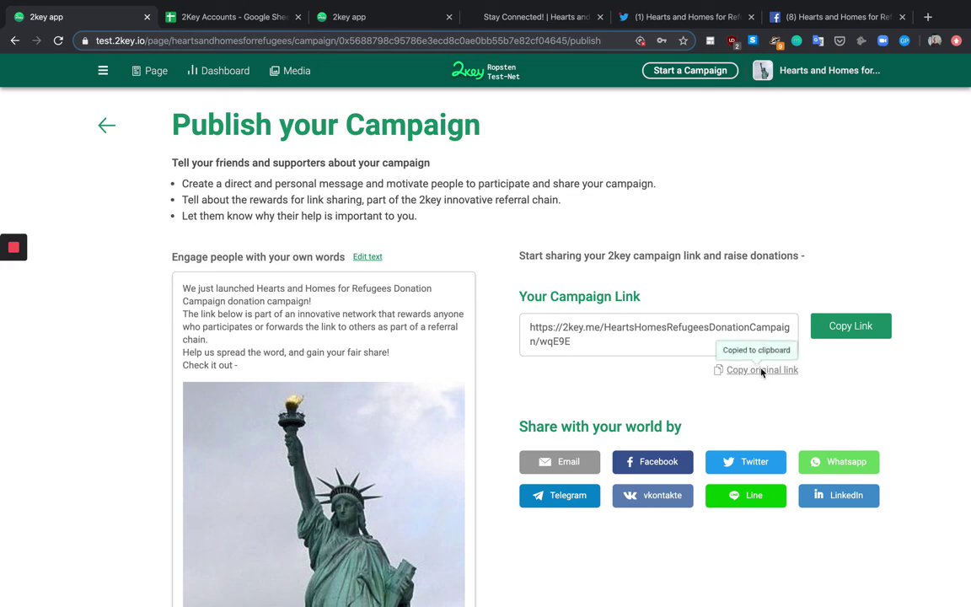
pyautogui.click(849, 330)
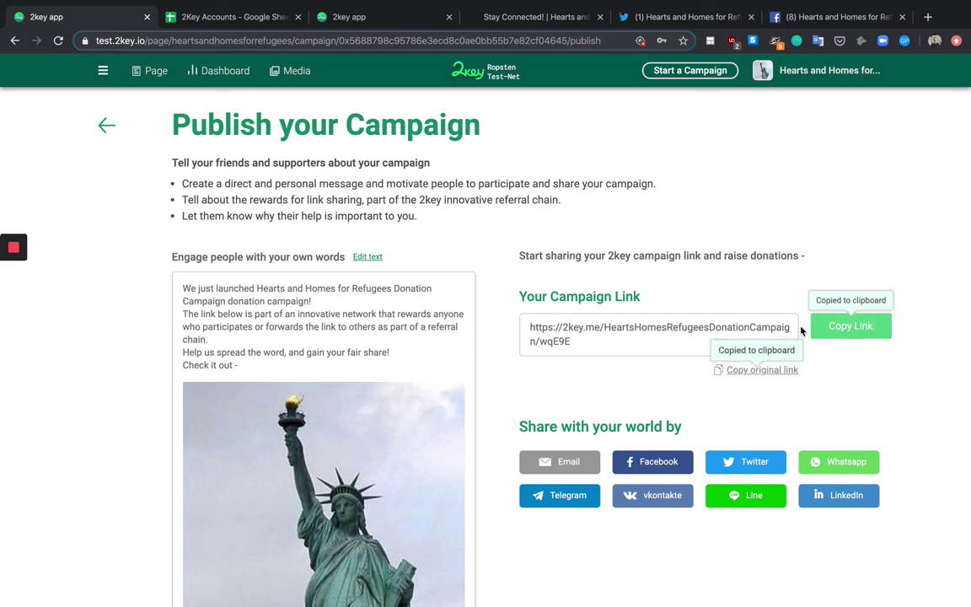